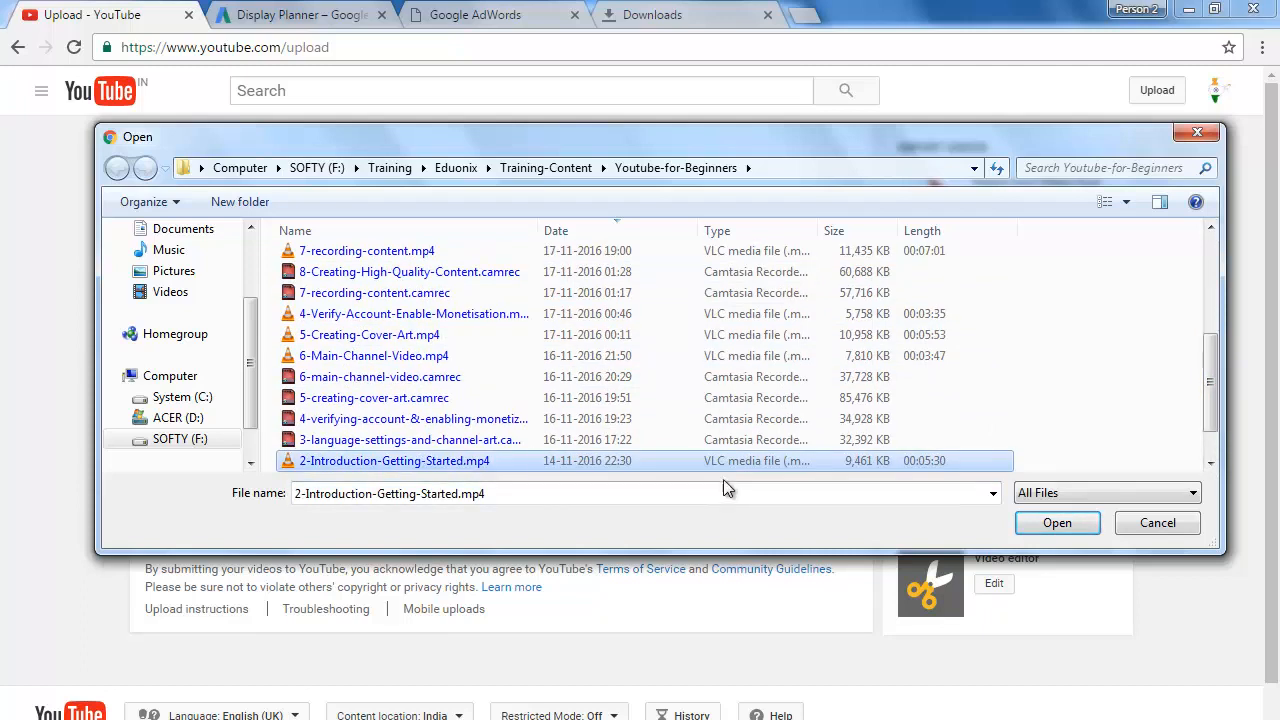
Step: Upload the video file 2-Introduction-Getting-Started.mp4 and clear its automatically filled title
{"action": "left_click", "coordinate": [1057, 522]}
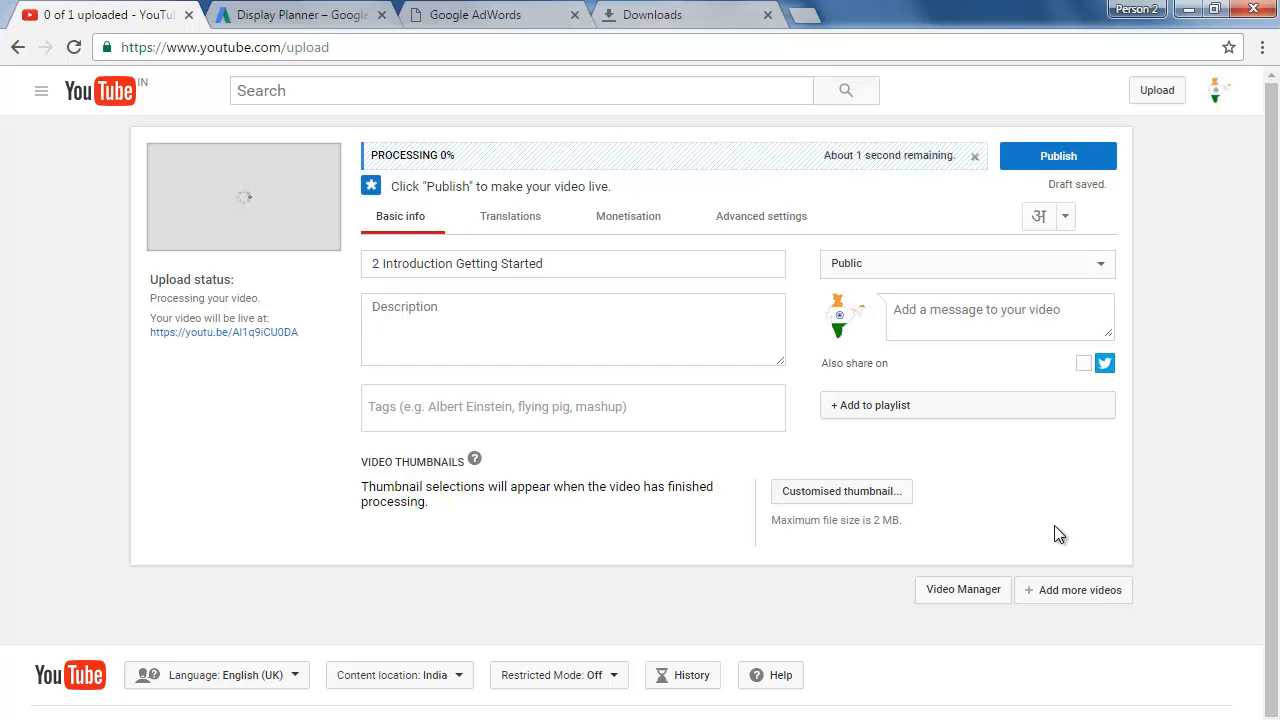
{"action": "left_click", "coordinate": [623, 263]}
{"action": "key", "text": "ctrl+a"}
{"action": "key", "text": "BackSpace"}
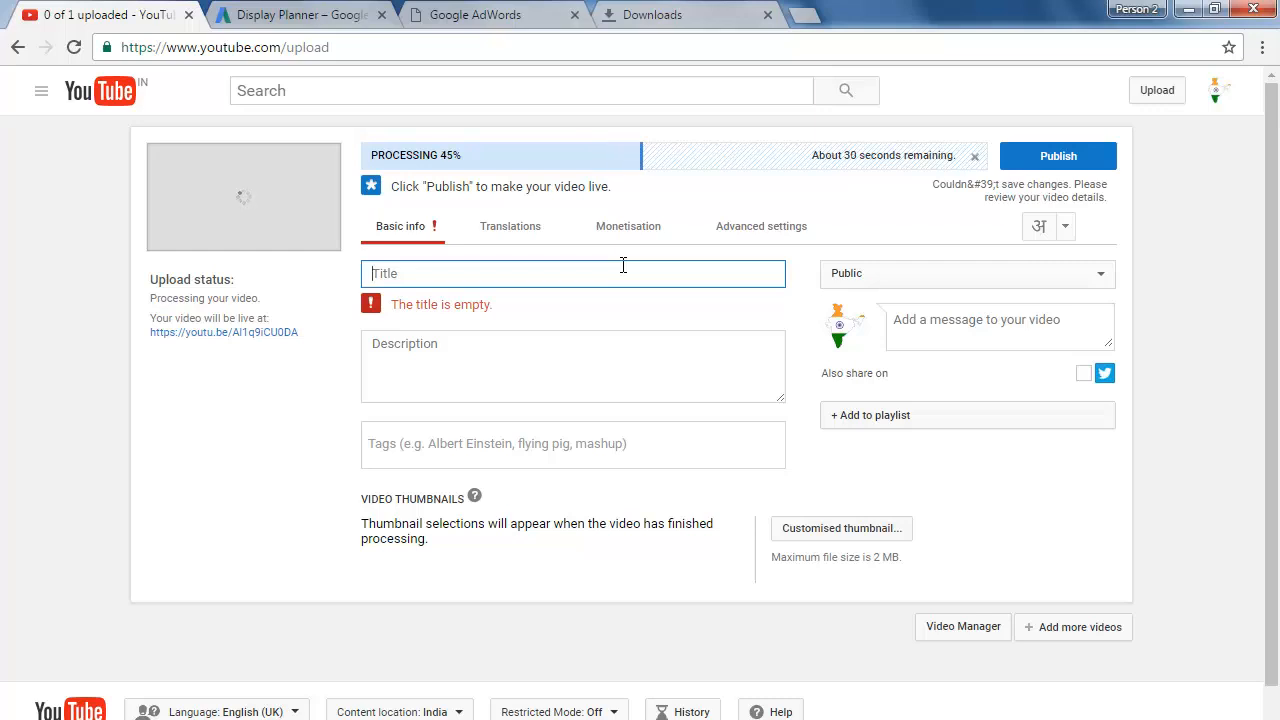
Step: Switch to the Display Planner keyword sheet in Excel and hide columns B through J
{"action": "key", "text": "alt+Tab"}
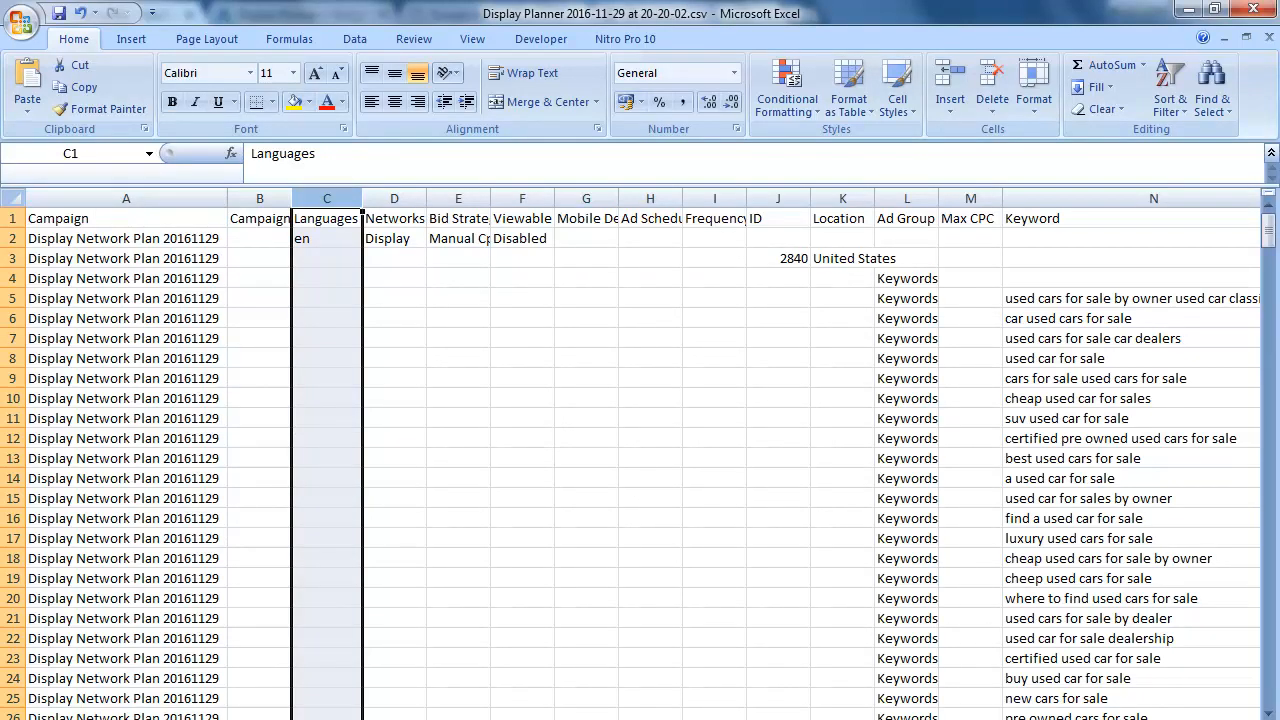
{"action": "left_click", "coordinate": [267, 195]}
{"action": "left_click", "coordinate": [805, 200], "text": "shift"}
{"action": "right_click", "coordinate": [805, 200]}
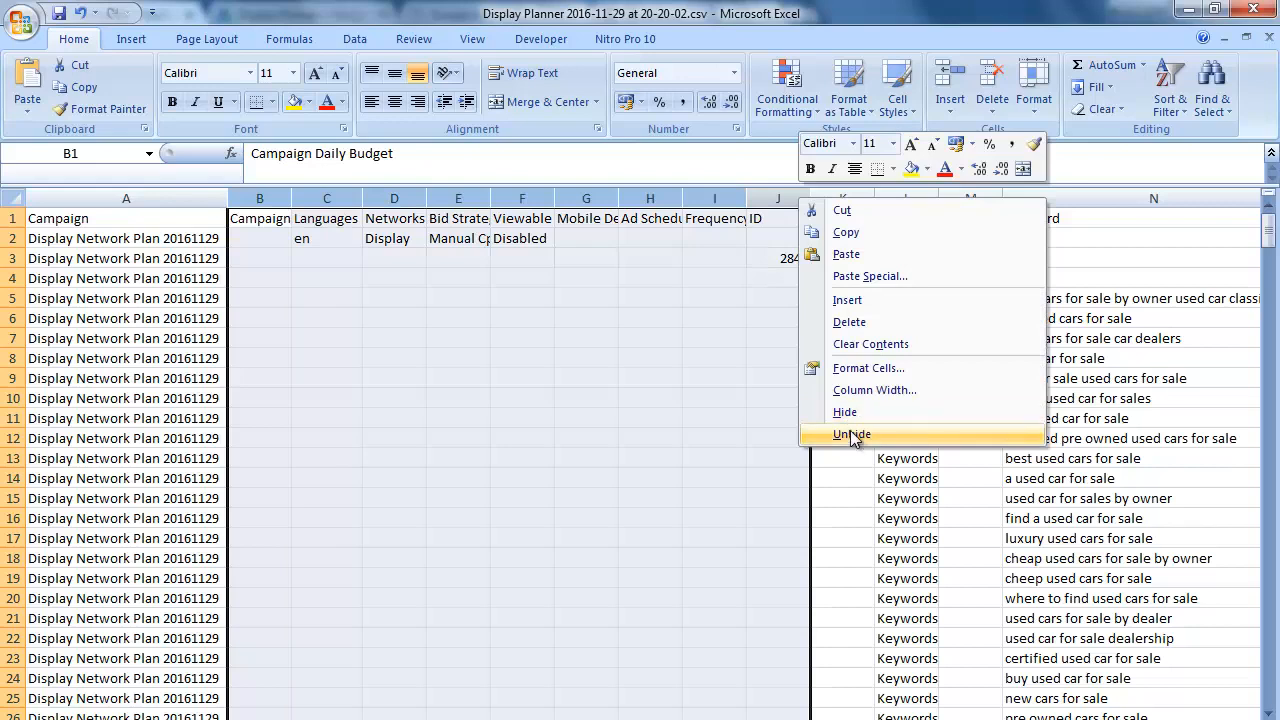
{"action": "left_click", "coordinate": [845, 412]}
{"action": "left_click", "coordinate": [471, 298]}
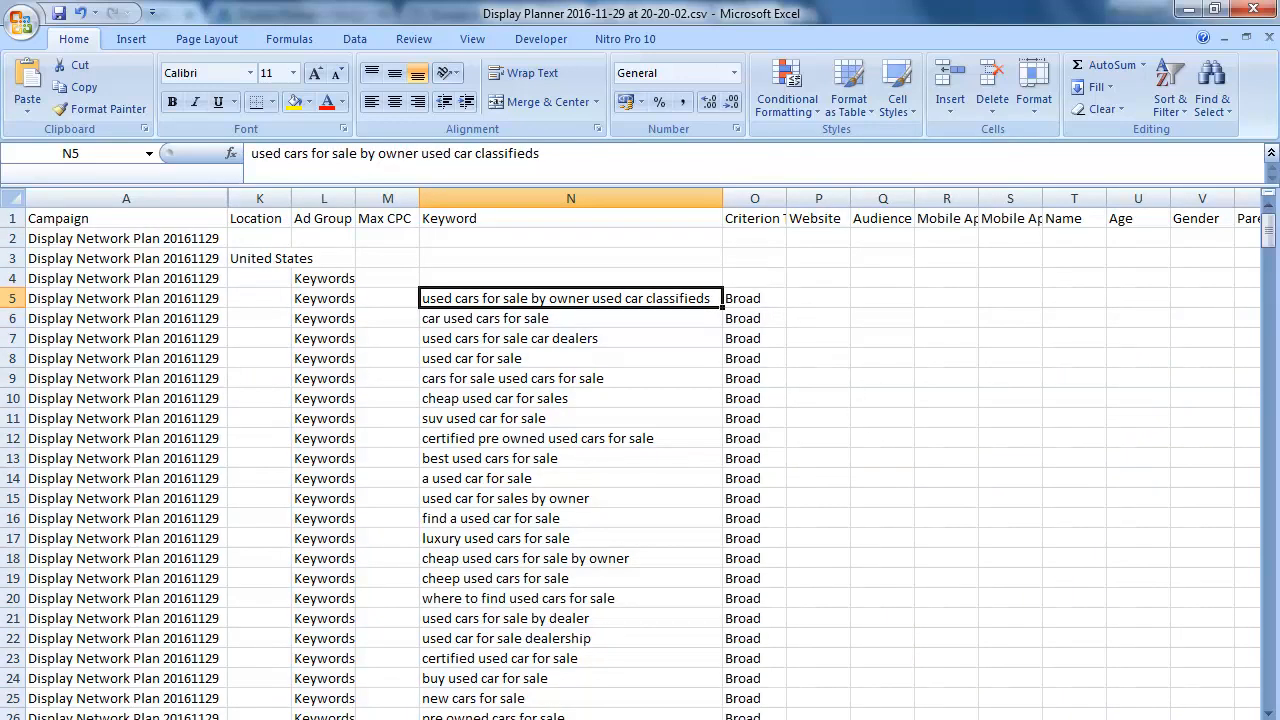
Step: Hide columns P through X, from Website to Historical CPC, in the keyword sheet
{"action": "scroll", "coordinate": [996, 572], "scroll_direction": "down", "scroll_amount": 1}
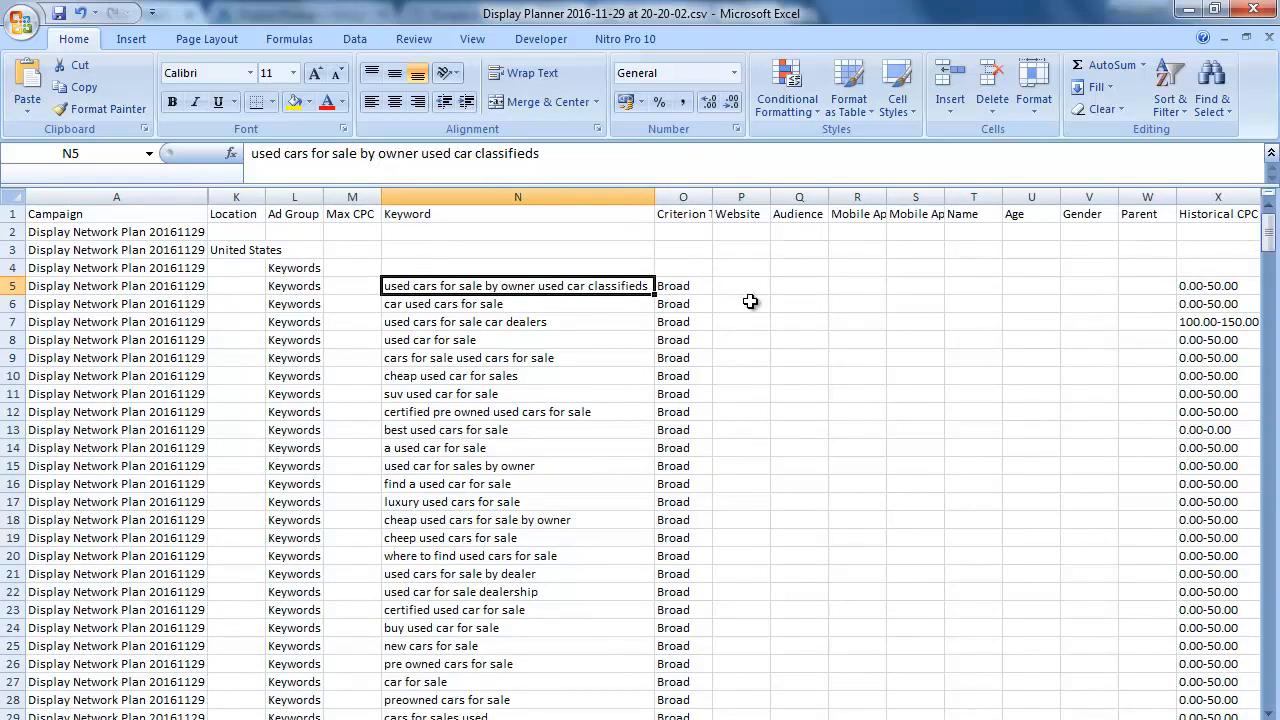
{"action": "scroll", "coordinate": [640, 450], "scroll_direction": "right", "scroll_amount": 1}
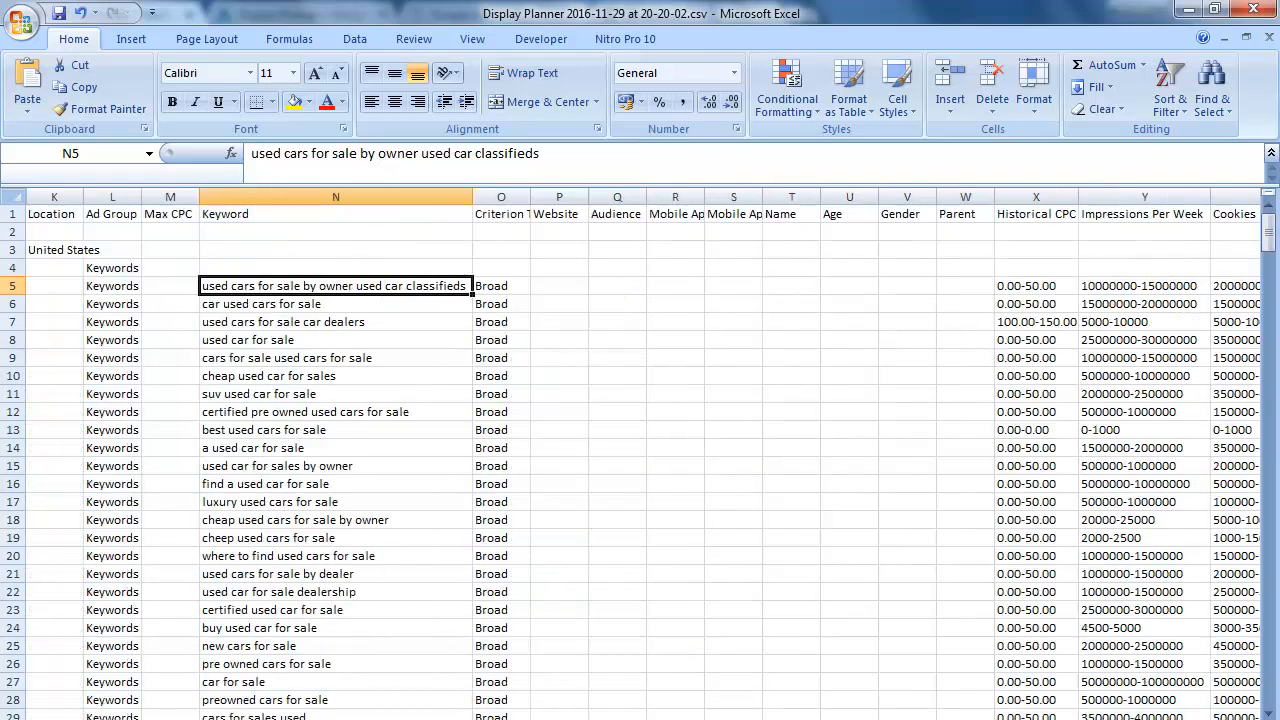
{"action": "left_click", "coordinate": [561, 190]}
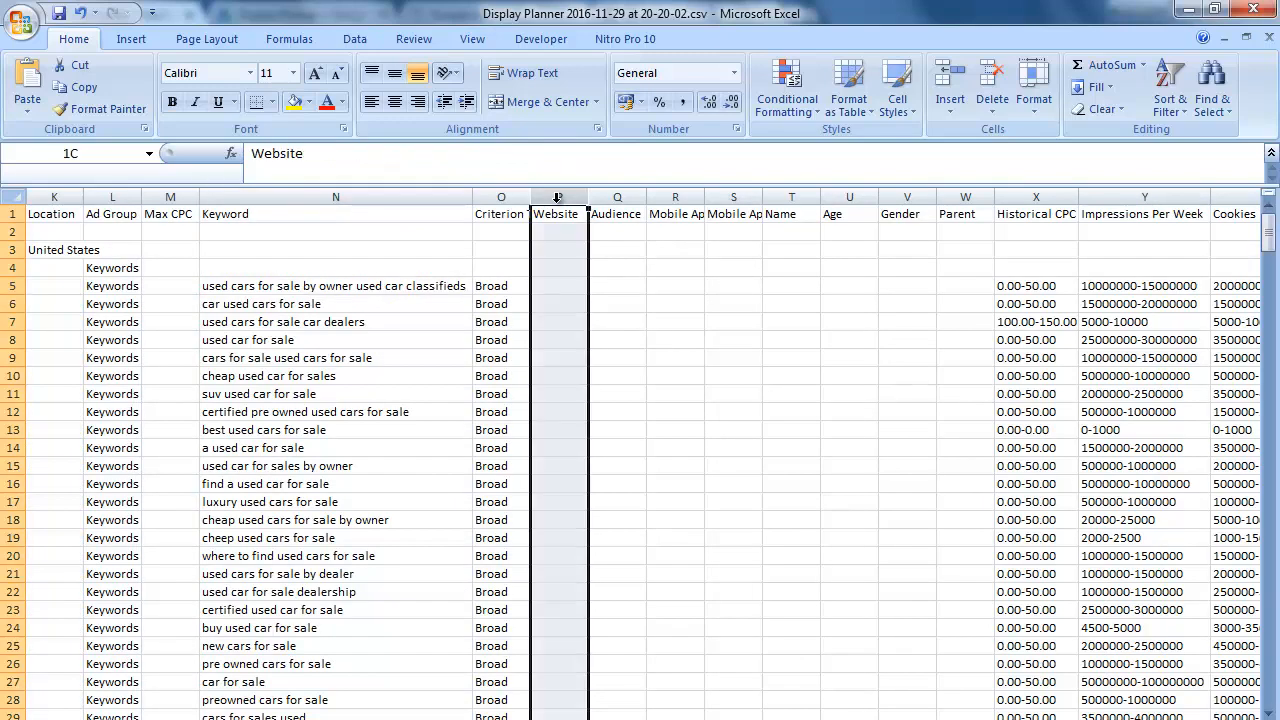
{"action": "left_click", "coordinate": [1015, 196], "text": "shift"}
{"action": "right_click", "coordinate": [1015, 196]}
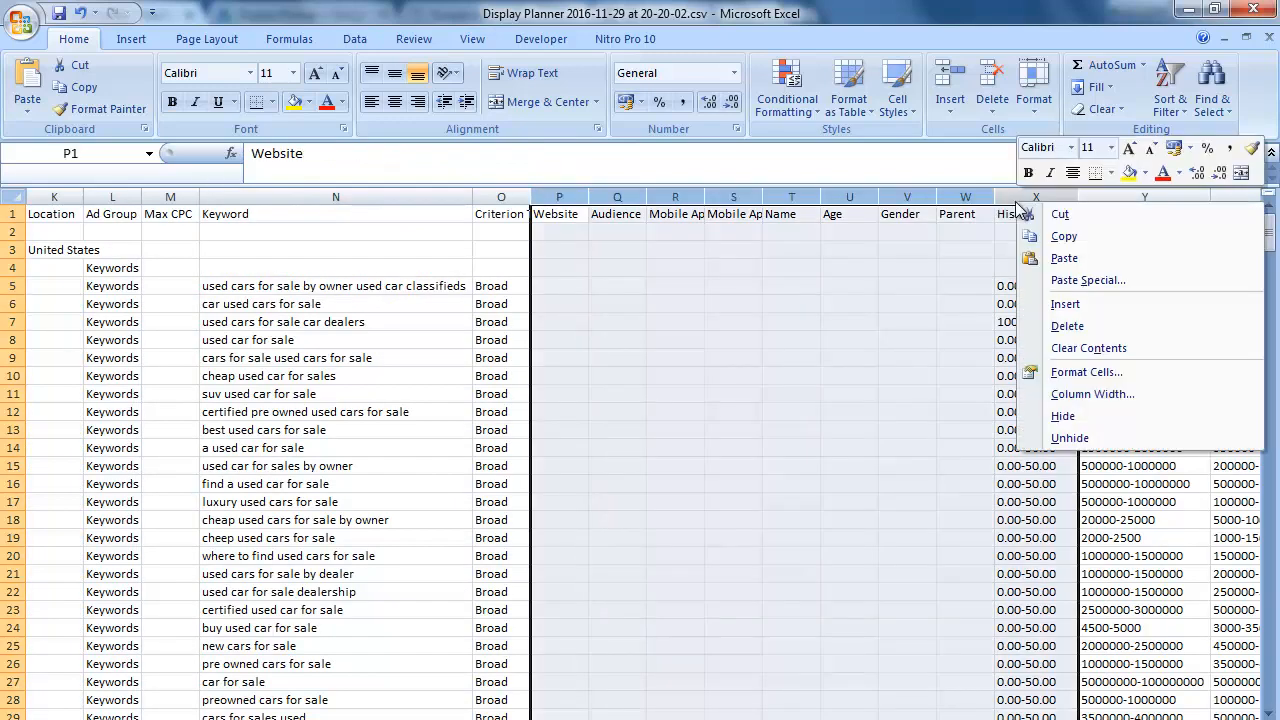
{"action": "left_click", "coordinate": [1062, 416]}
{"action": "left_click", "coordinate": [800, 340]}
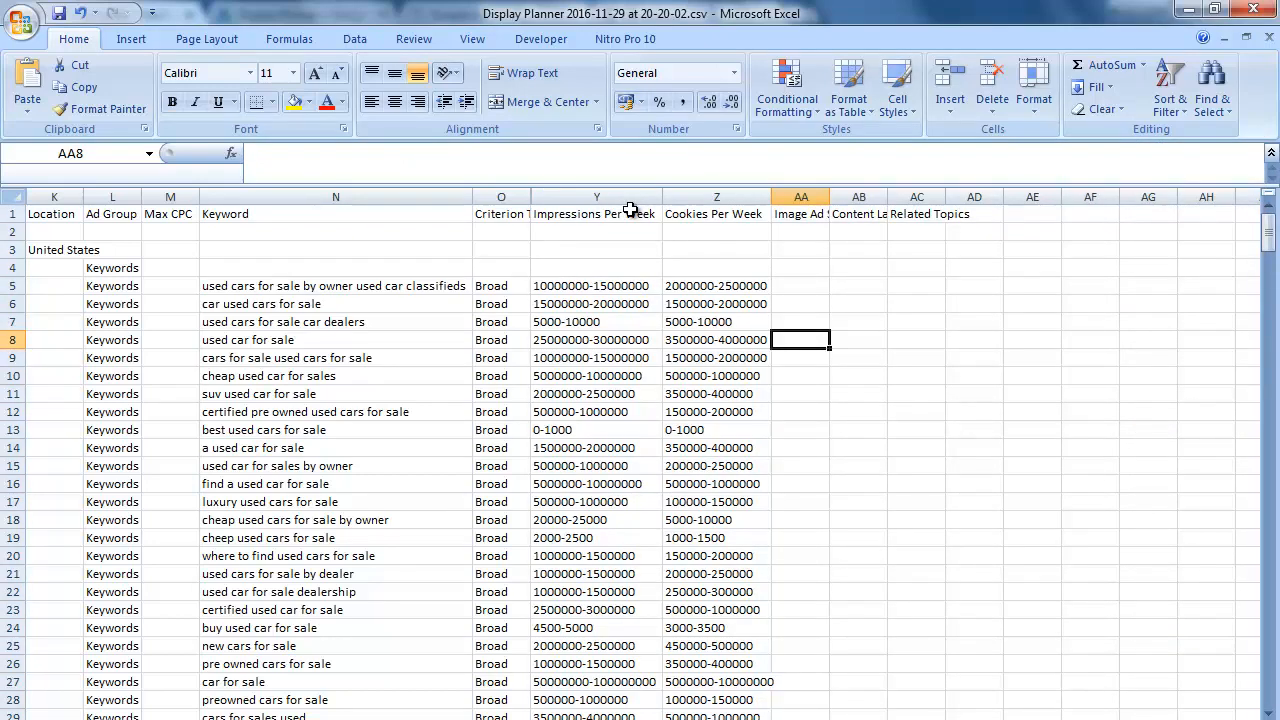
Step: Review the keyword suggestions in the Keyword column from row 5 down to row 12
{"action": "left_click", "coordinate": [303, 289]}
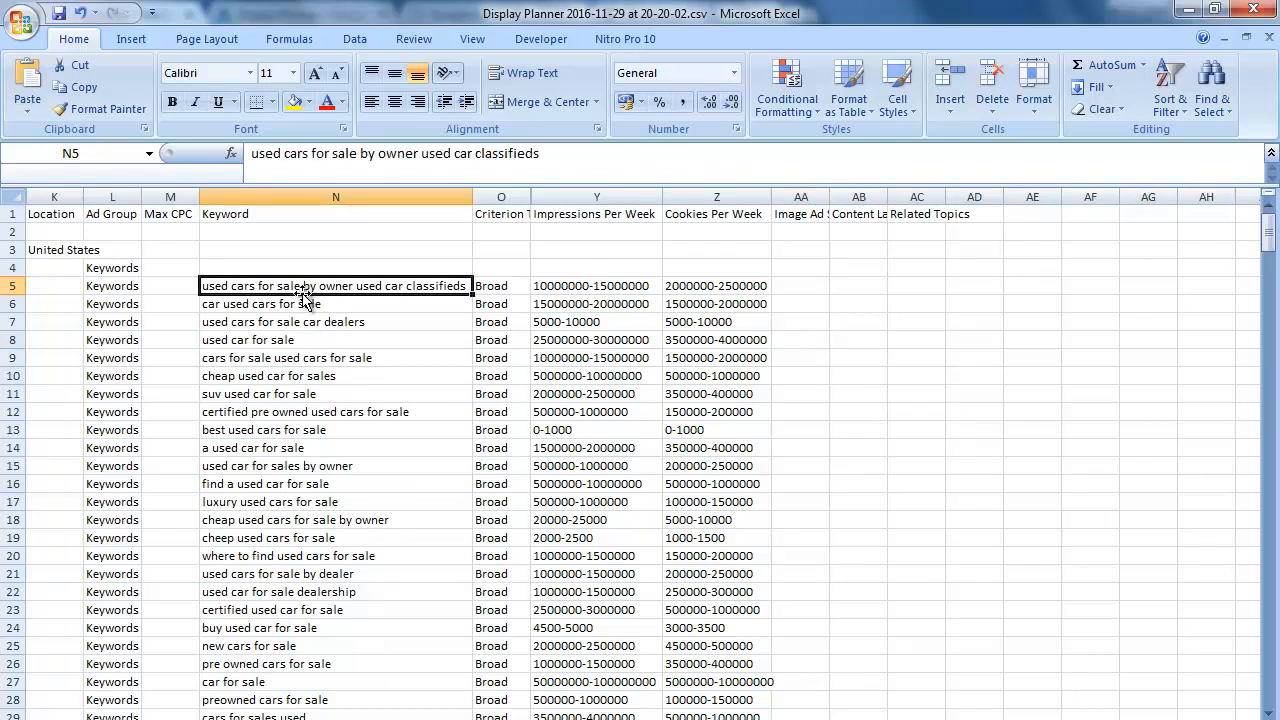
{"action": "key", "text": "Down"}
{"action": "key", "text": "Down"}
{"action": "key", "text": "Down"}
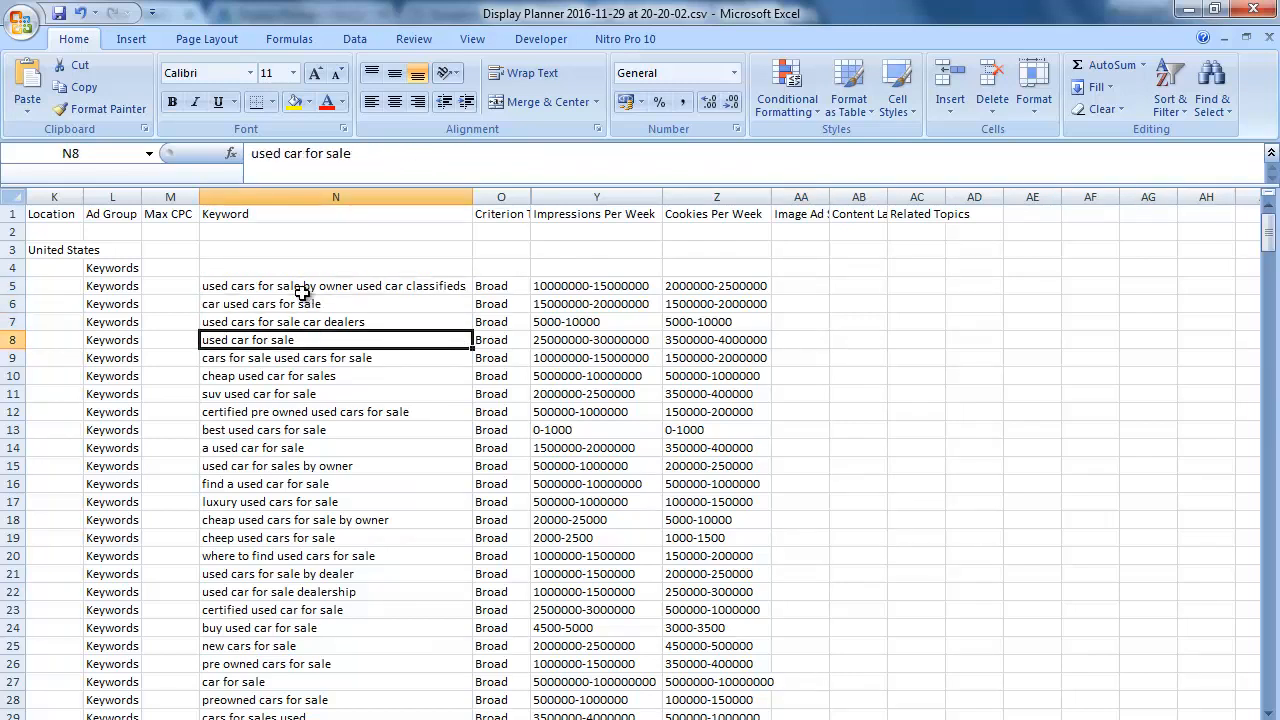
{"action": "key", "text": "Up"}
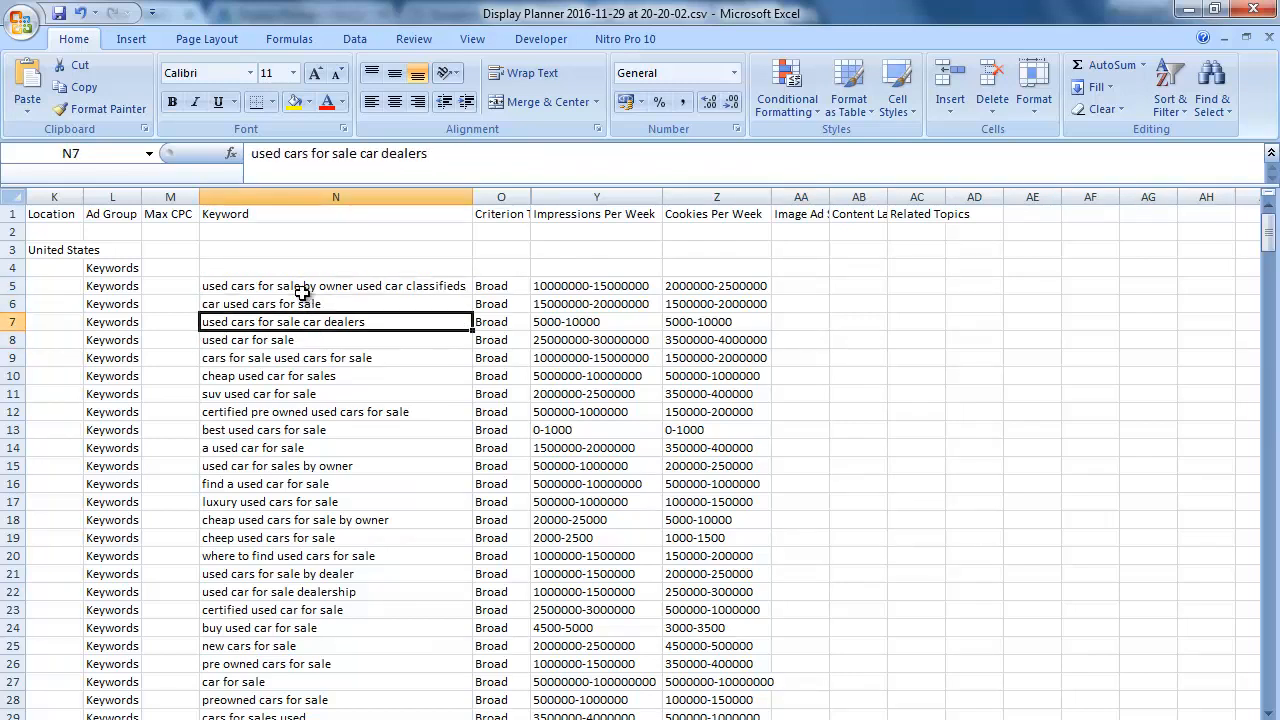
{"action": "key", "text": "Down"}
{"action": "key", "text": "Down"}
{"action": "key", "text": "Down"}
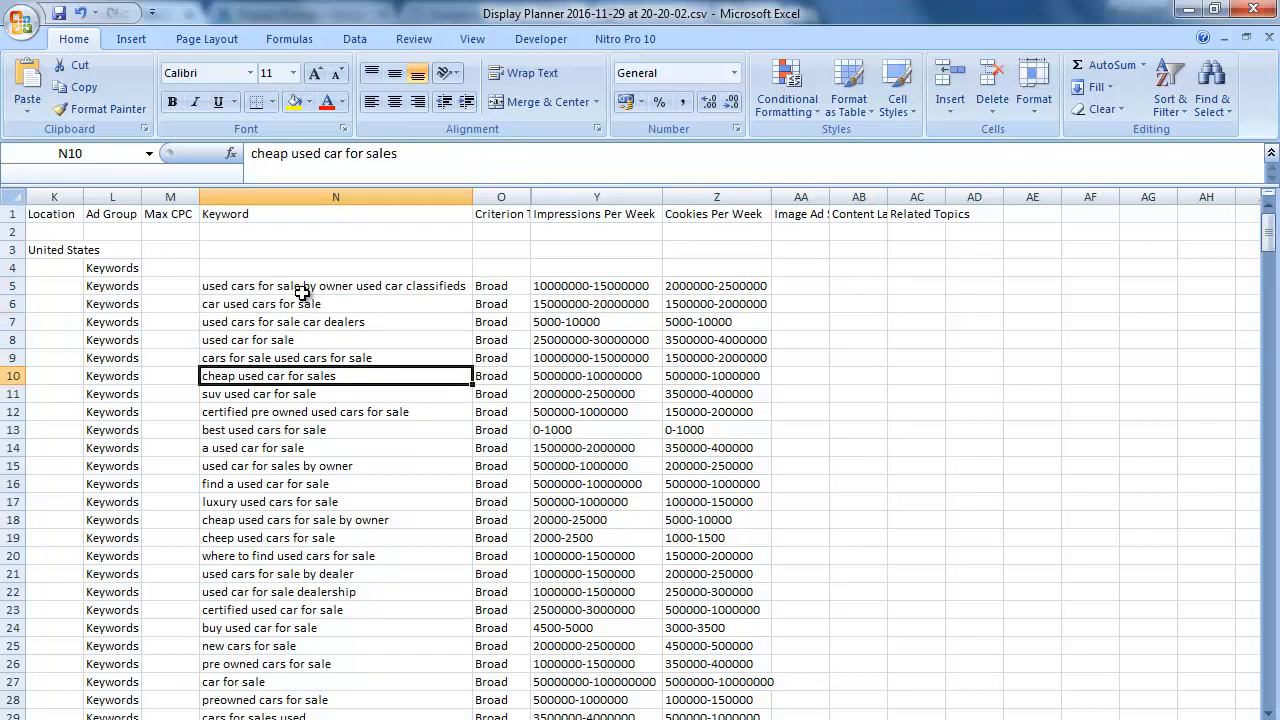
{"action": "key", "text": "Down"}
{"action": "key", "text": "Down"}
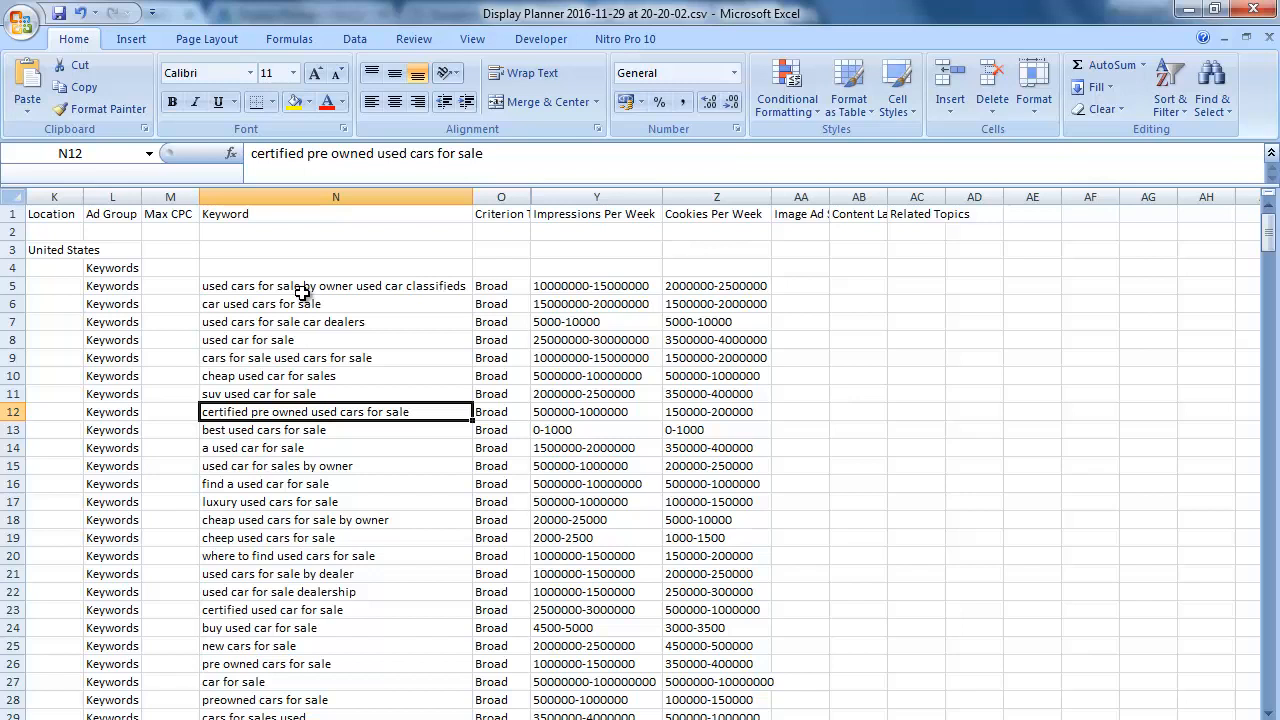
Step: Compare the Impressions Per Week and Cookies Per Week values of the keywords from row 5 to row 10
{"action": "left_click", "coordinate": [589, 300]}
{"action": "left_click", "coordinate": [586, 285]}
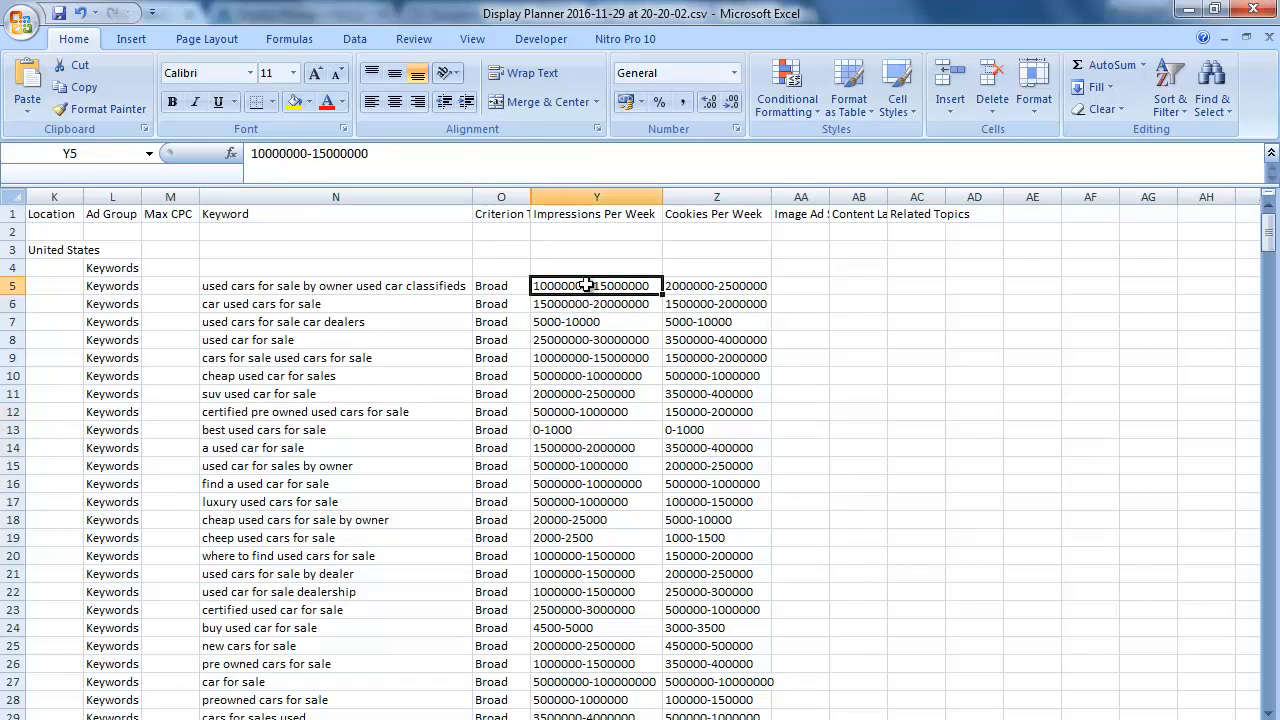
{"action": "key", "text": "Down"}
{"action": "key", "text": "Down"}
{"action": "key", "text": "Down"}
{"action": "key", "text": "Down"}
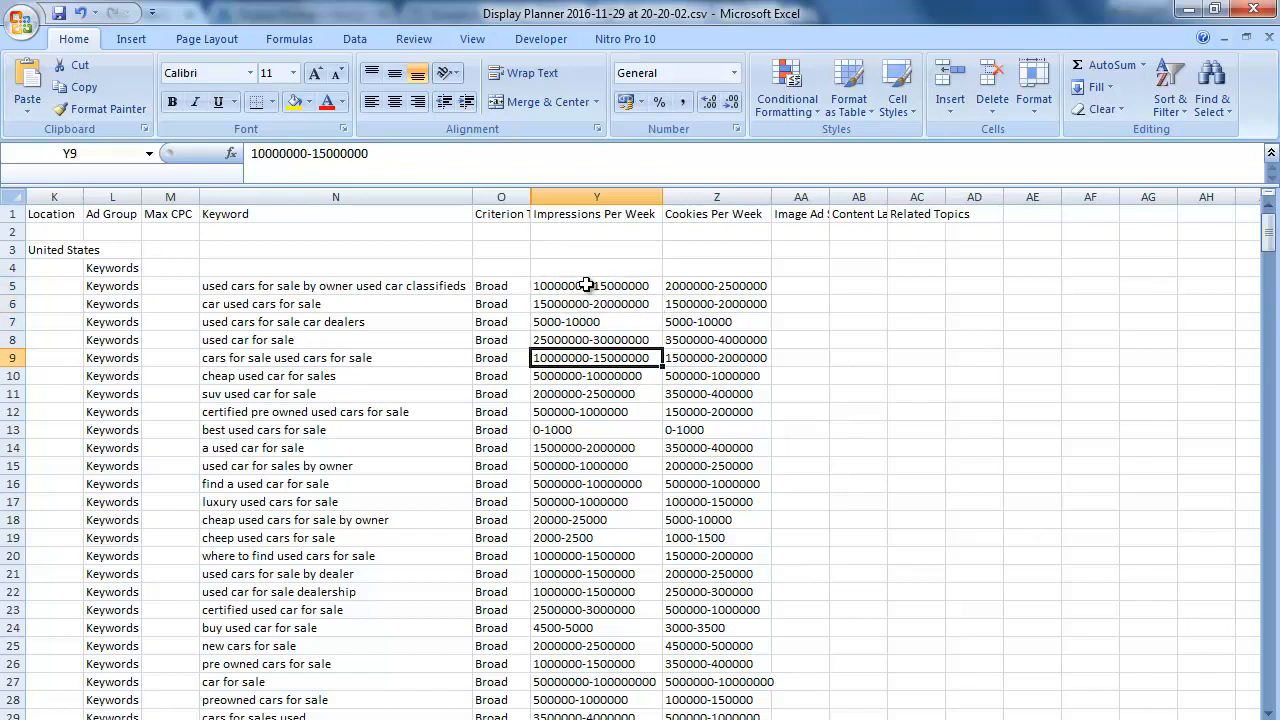
{"action": "key", "text": "Right"}
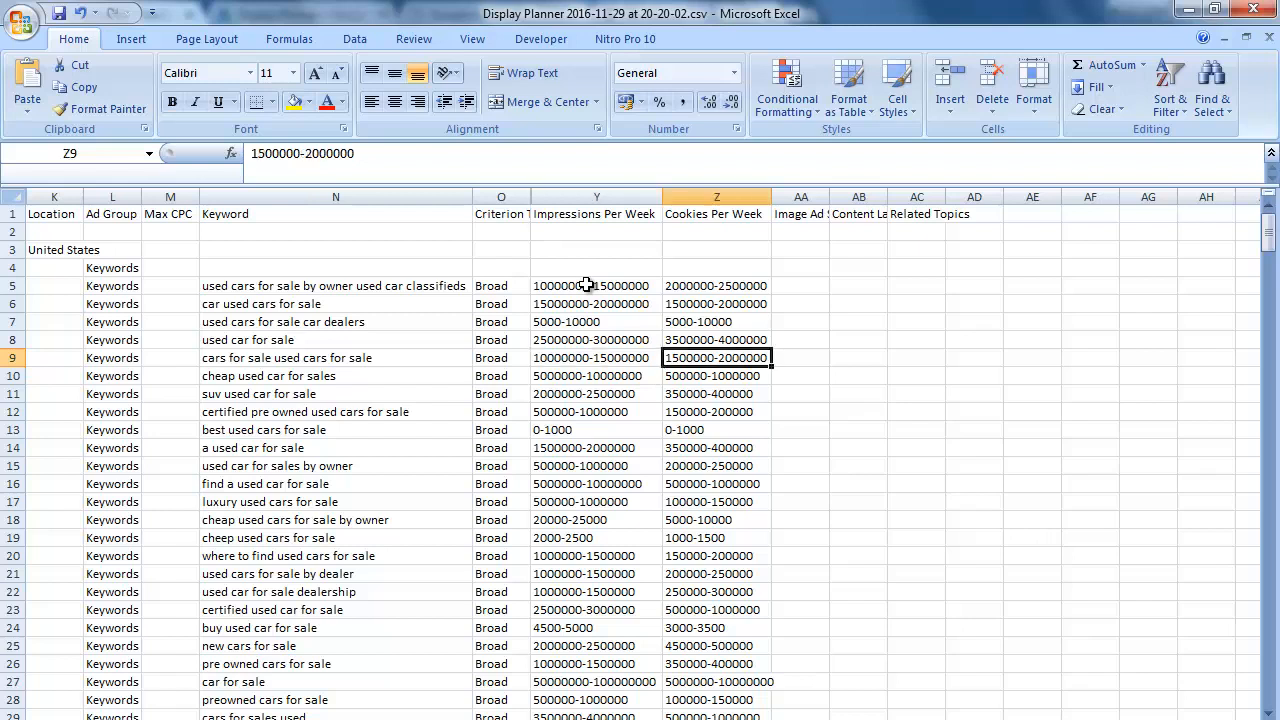
{"action": "key", "text": "Up"}
{"action": "key", "text": "Up"}
{"action": "key", "text": "Up"}
{"action": "key", "text": "Up"}
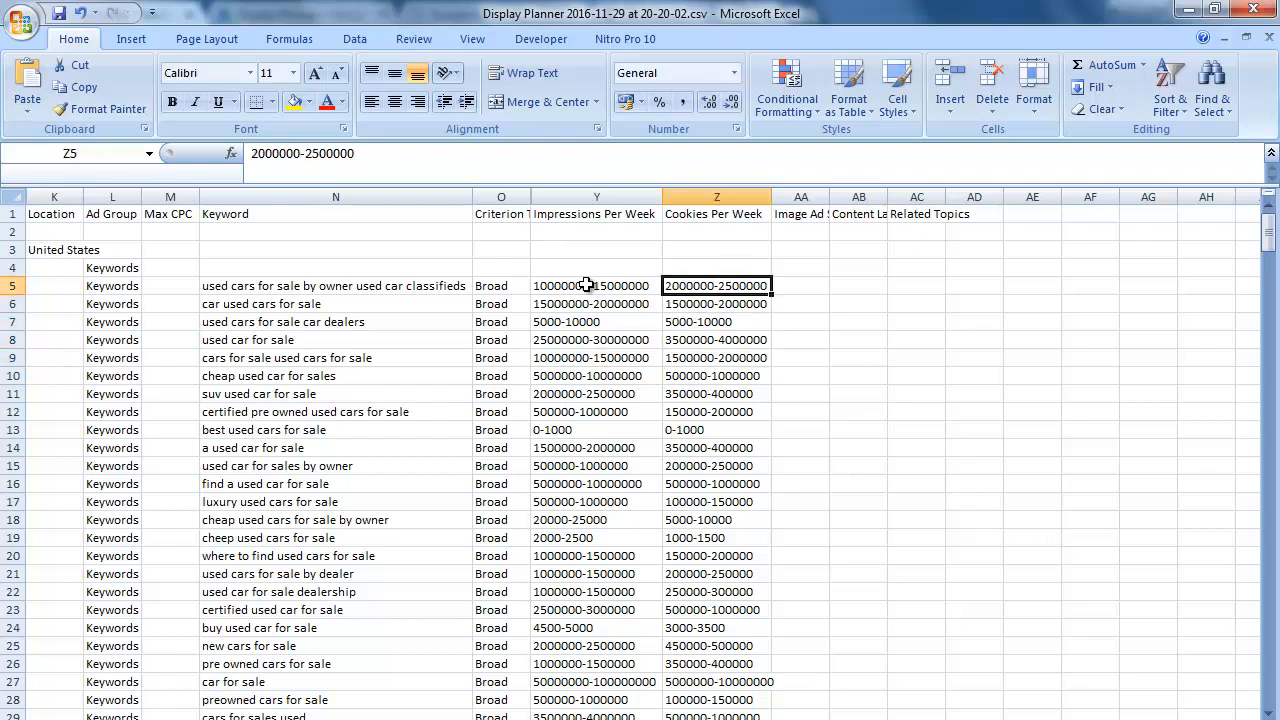
{"action": "key", "text": "Down"}
{"action": "key", "text": "Down"}
{"action": "key", "text": "Down"}
{"action": "key", "text": "Down"}
{"action": "key", "text": "Down"}
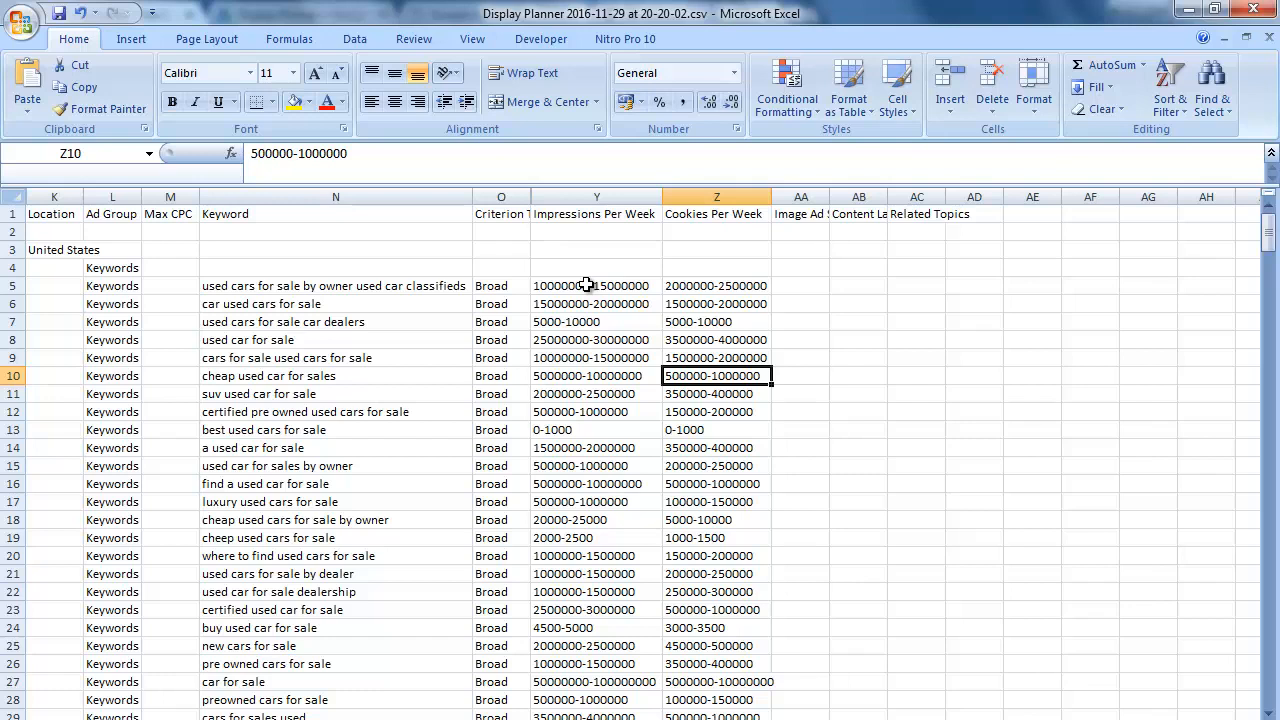
{"action": "key", "text": "Left"}
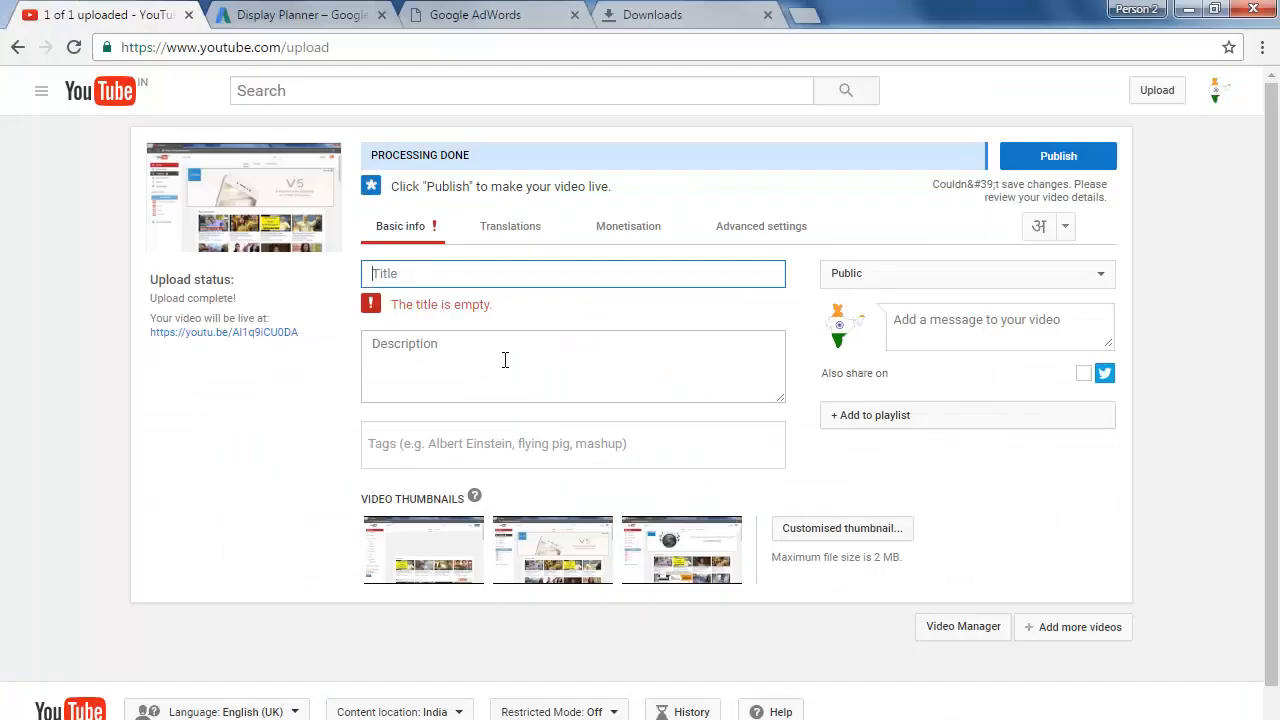
Step: Back on the YouTube upload page, title the video "Know about Pre-Owned & used Cars"
{"action": "left_click", "coordinate": [467, 274]}
{"action": "left_click", "coordinate": [456, 358]}
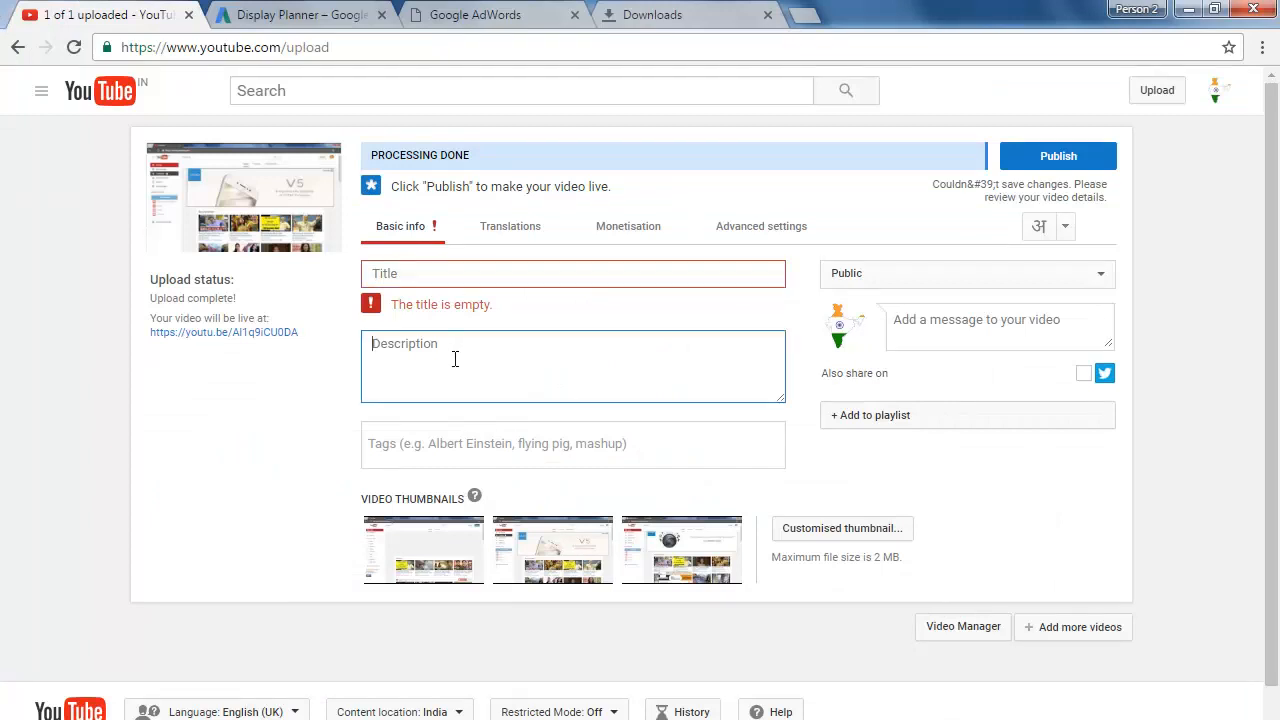
{"action": "left_click", "coordinate": [460, 273]}
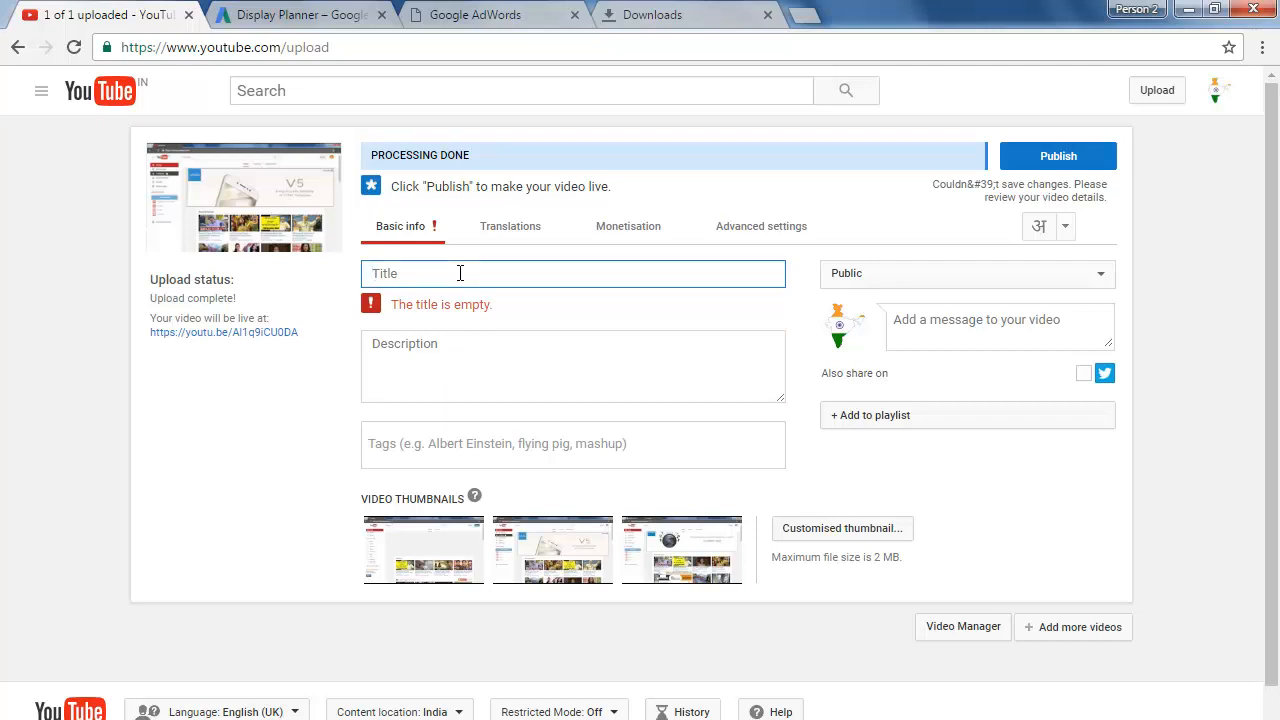
{"action": "type", "text": "Know about Pre"}
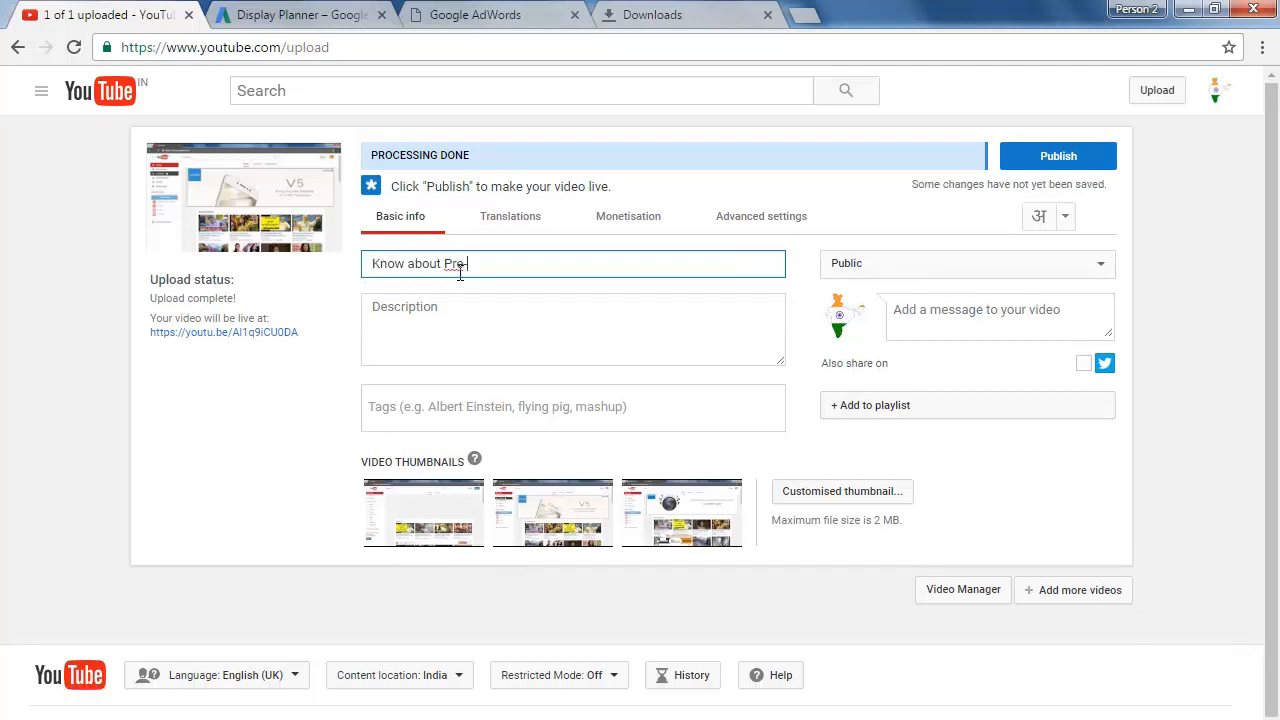
{"action": "type", "text": "-Owned & used Cars"}
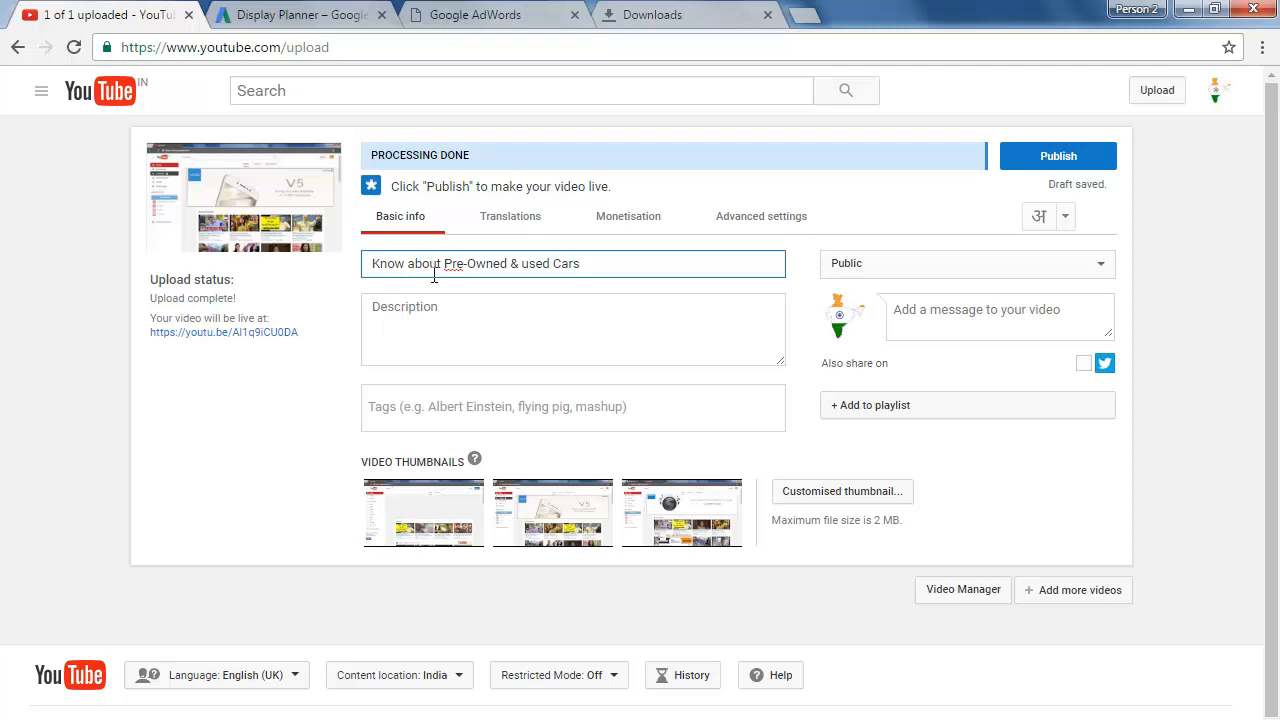
Step: Replace the word "Know" at the start of the video title with "Things you should know"
{"action": "double_click", "coordinate": [403, 263]}
{"action": "type", "text": "Things you "}
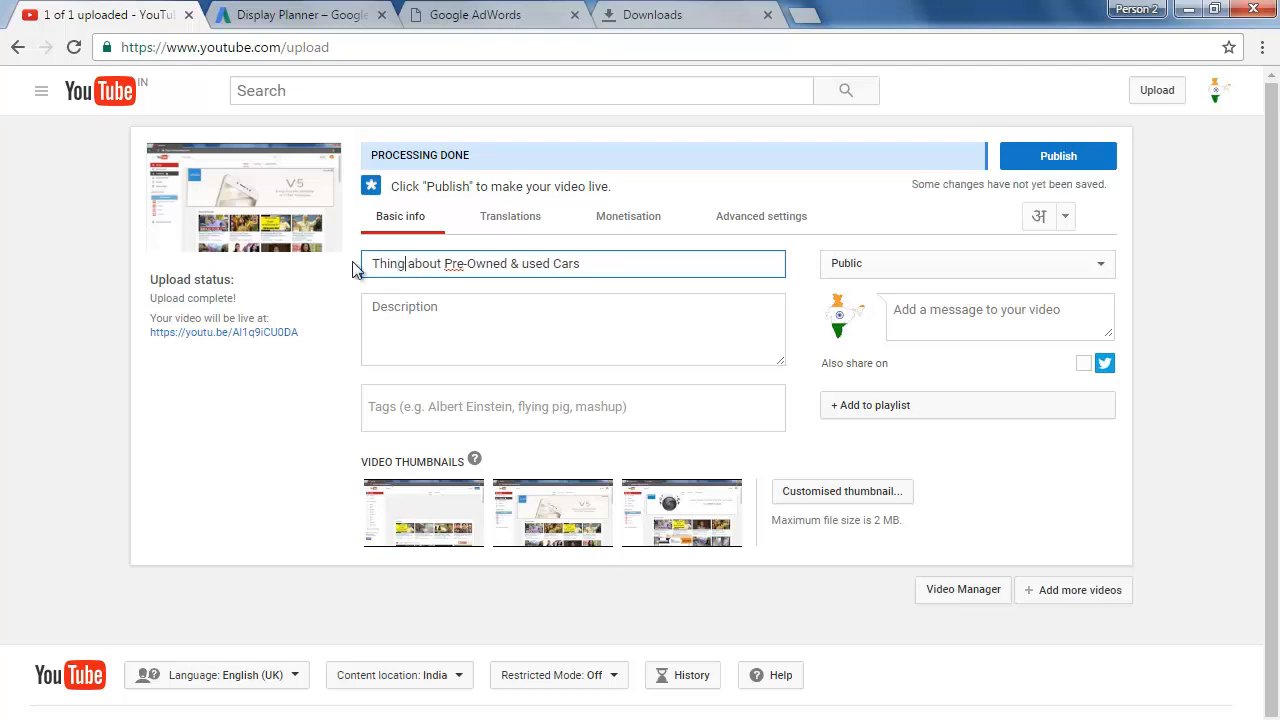
{"action": "type", "text": "should know"}
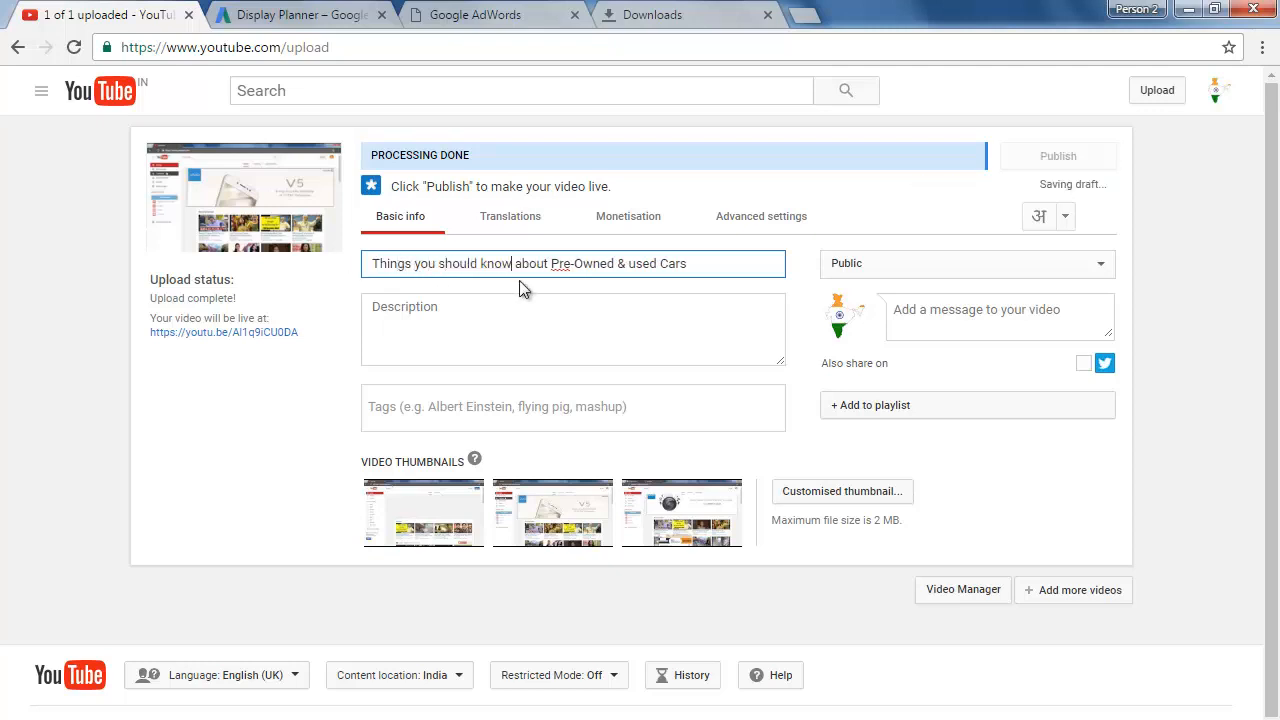
{"action": "left_click", "coordinate": [578, 306]}
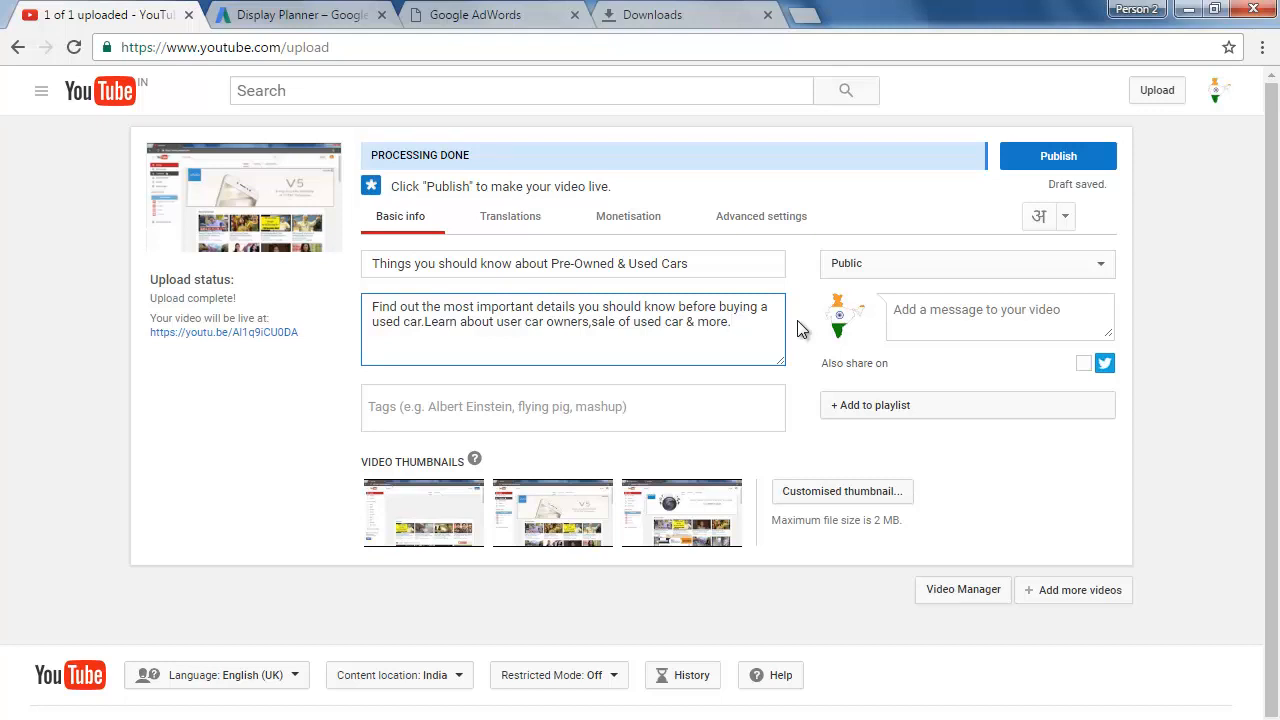
{"action": "key", "text": "Return"}
{"action": "key", "text": "Return"}
{"action": "type", "text": "Check out www.usedcars.com for more details"}
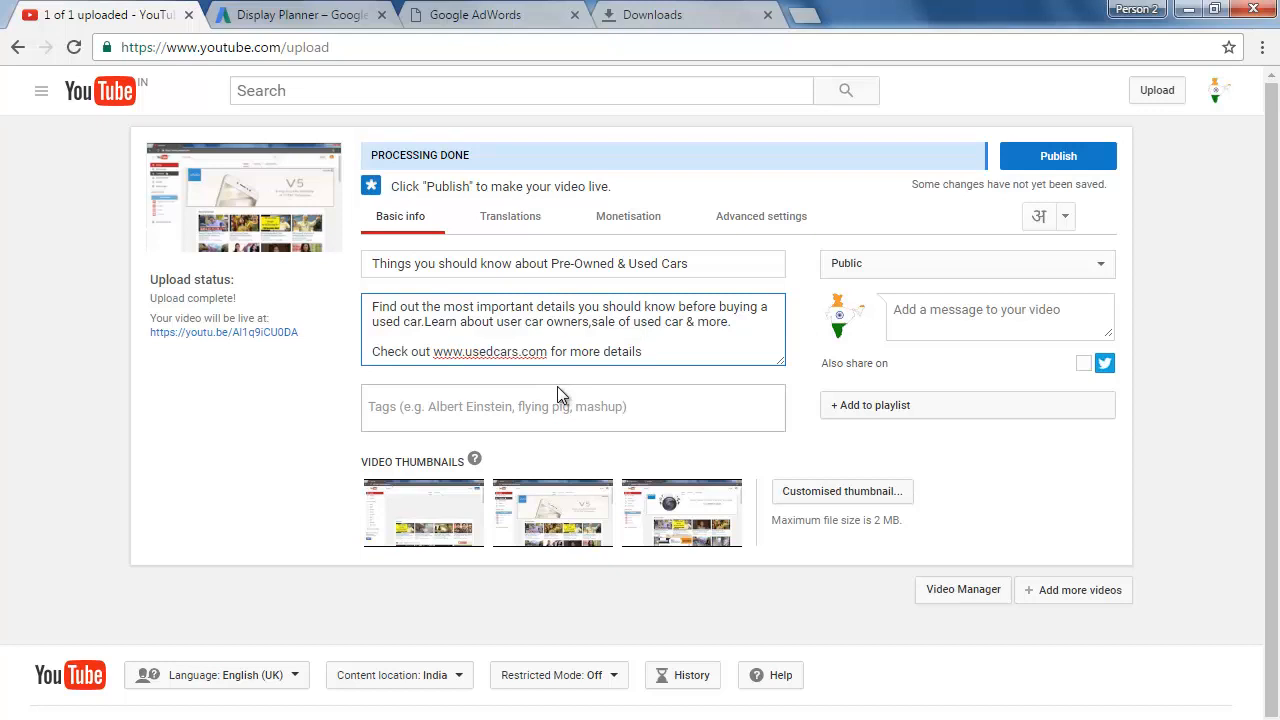
Step: Add the video tags "used cars", "pre-owned used cars", "cheap used cars" and "used cars for sale"
{"action": "left_click", "coordinate": [530, 414]}
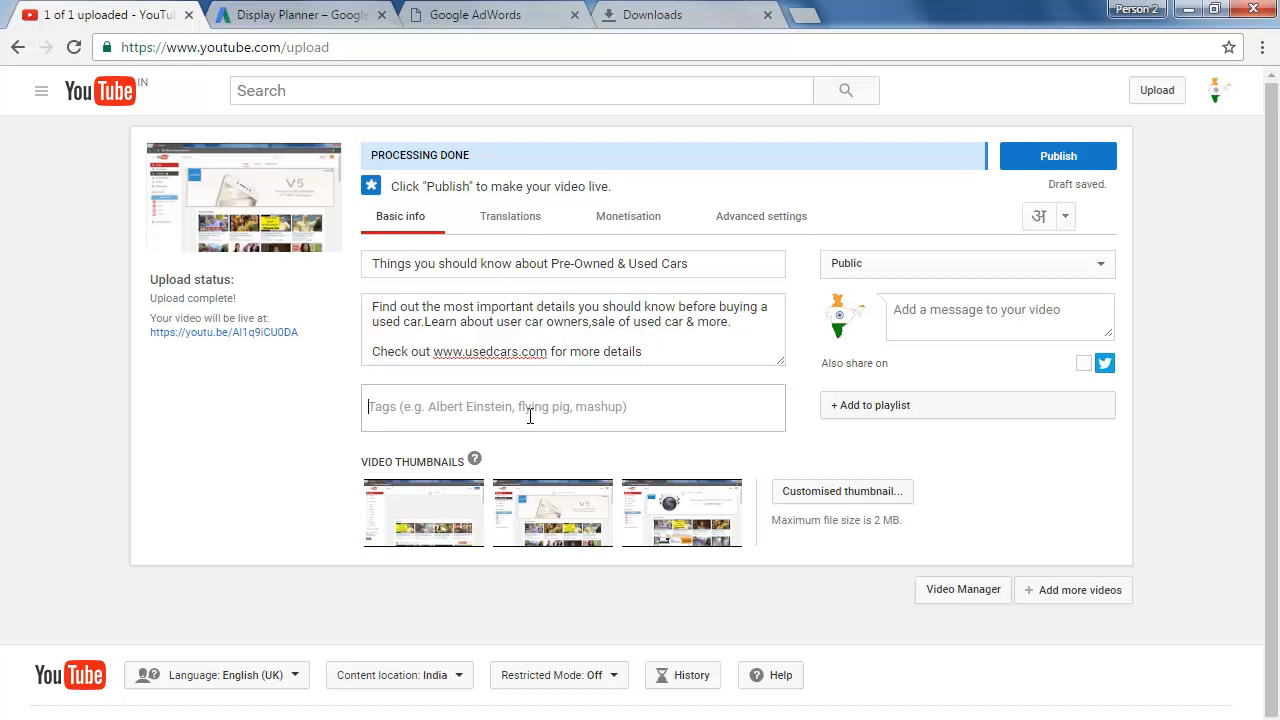
{"action": "type", "text": "used cars"}
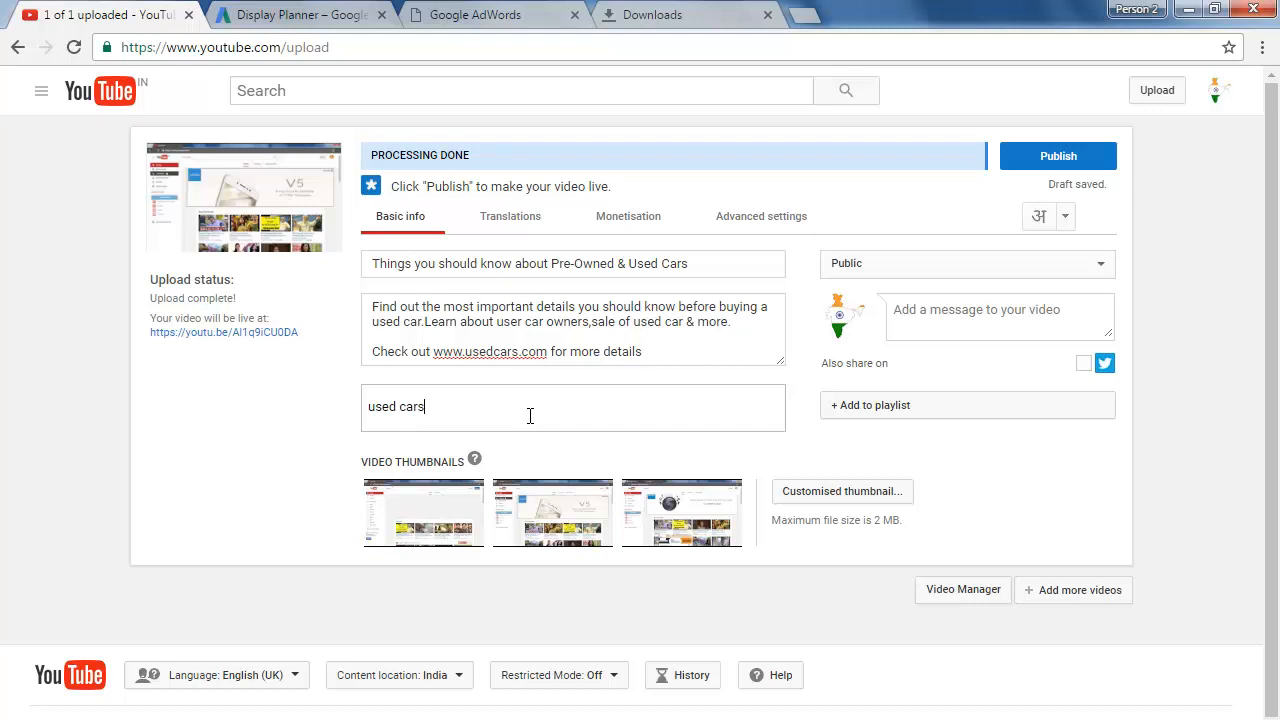
{"action": "key", "text": "Return"}
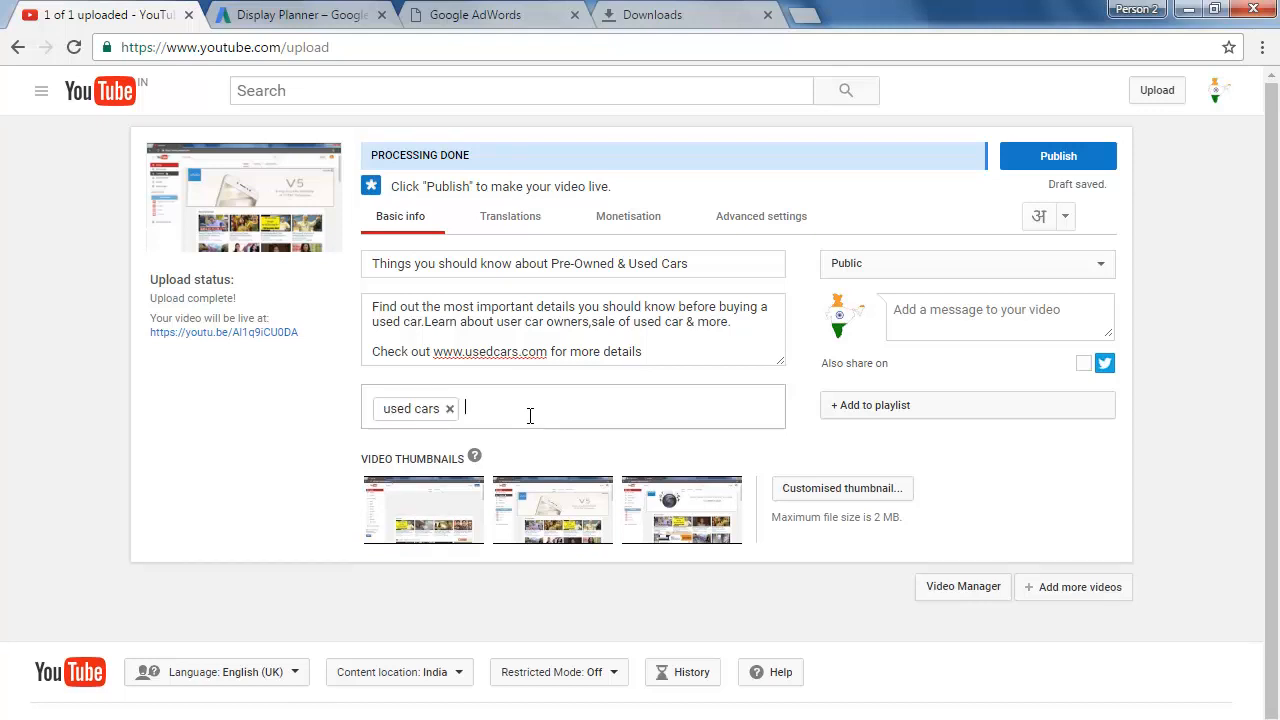
{"action": "type", "text": "pre-owned used cars,cheap used cars,used cars for sale"}
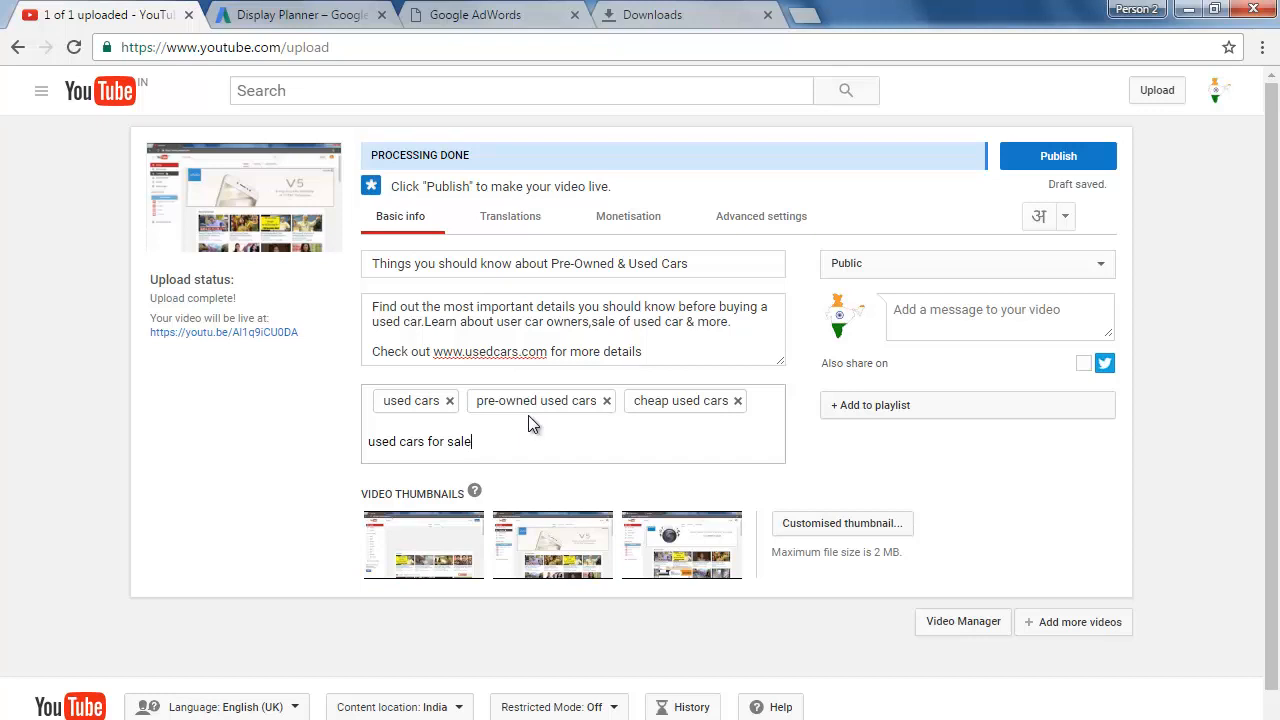
{"action": "key", "text": "Return"}
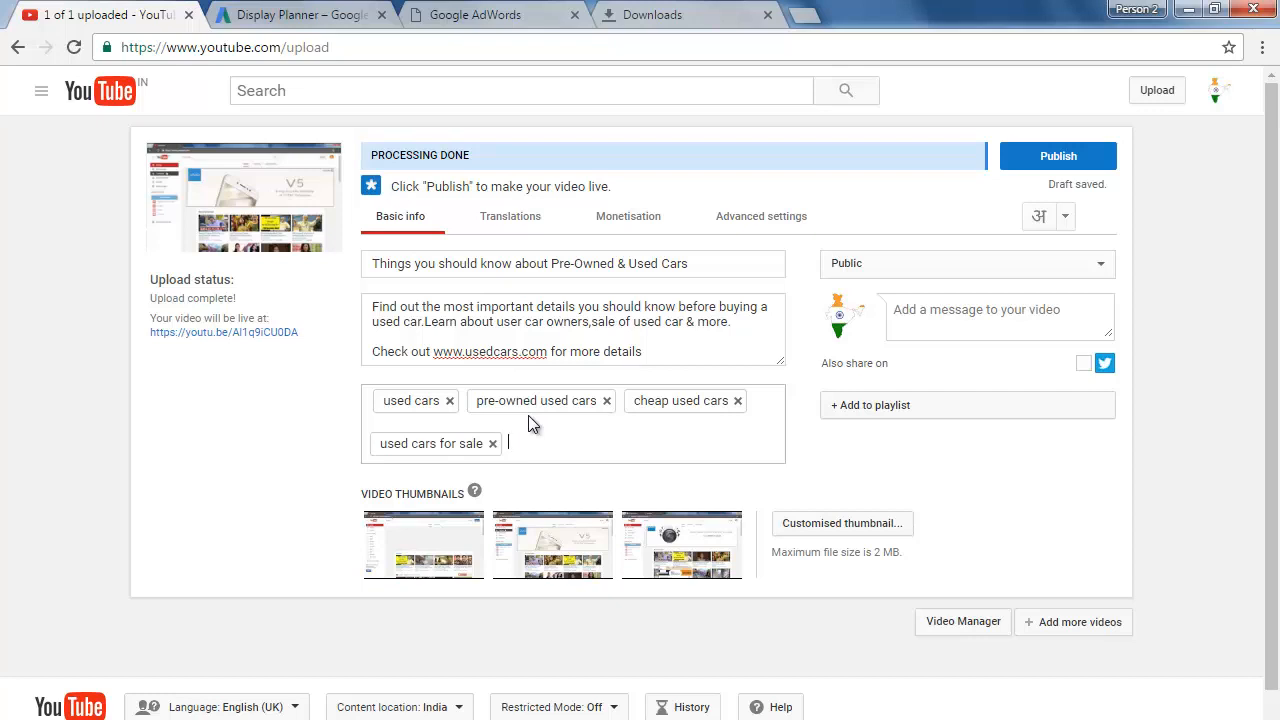
Step: Add two more video tags, "find aused car" and "kuxury used car", after "used cars for sale"
{"action": "type", "text": "find aused car"}
{"action": "key", "text": "Return"}
{"action": "type", "text": "k"}
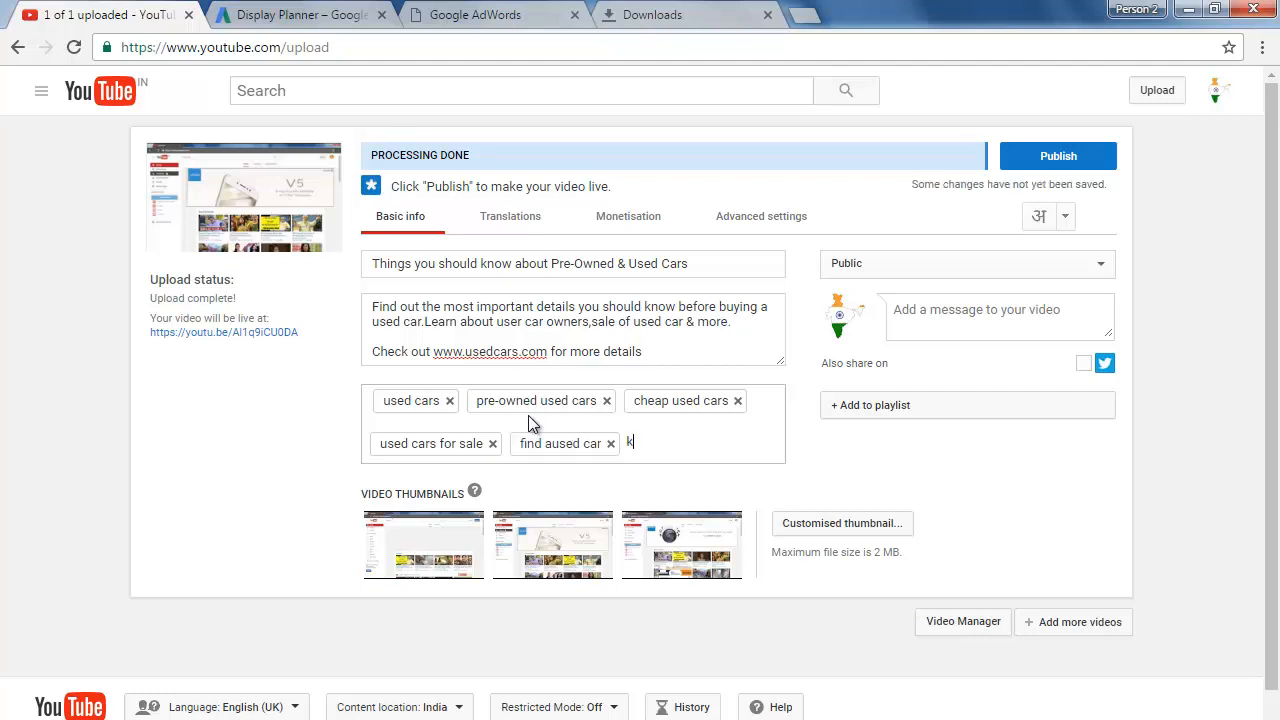
{"action": "type", "text": "uxury used car"}
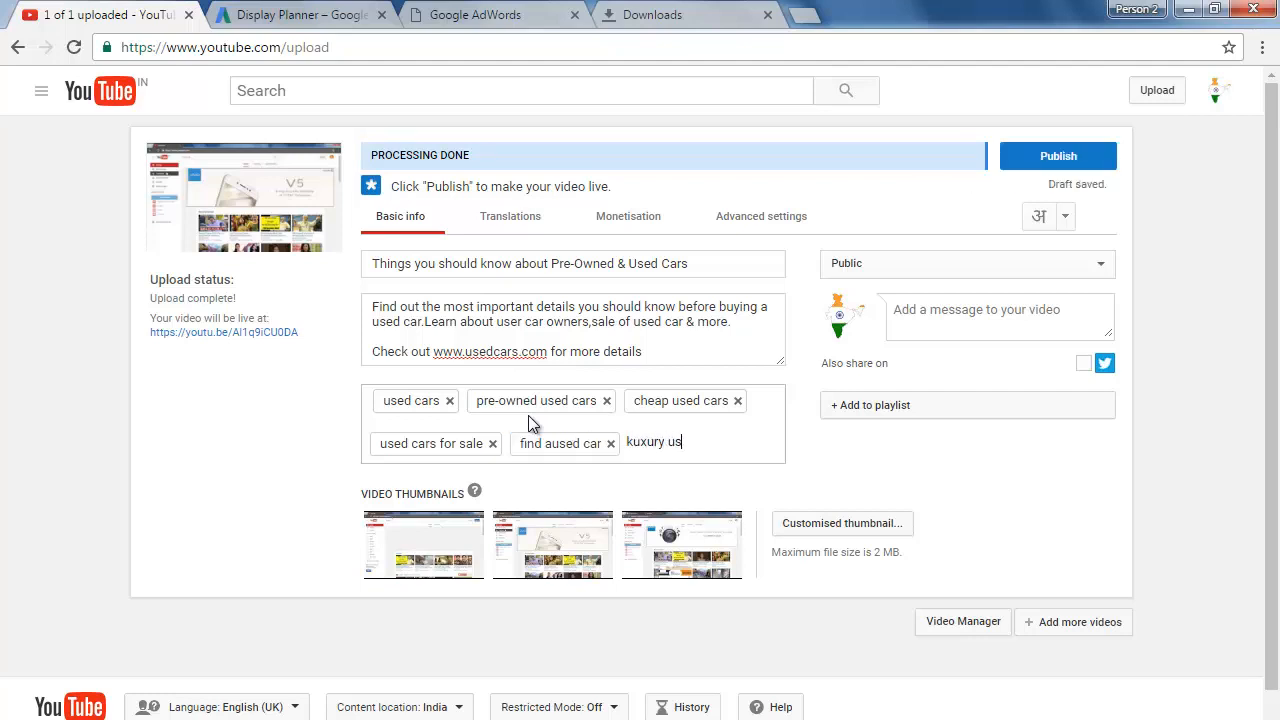
{"action": "key", "text": "Return"}
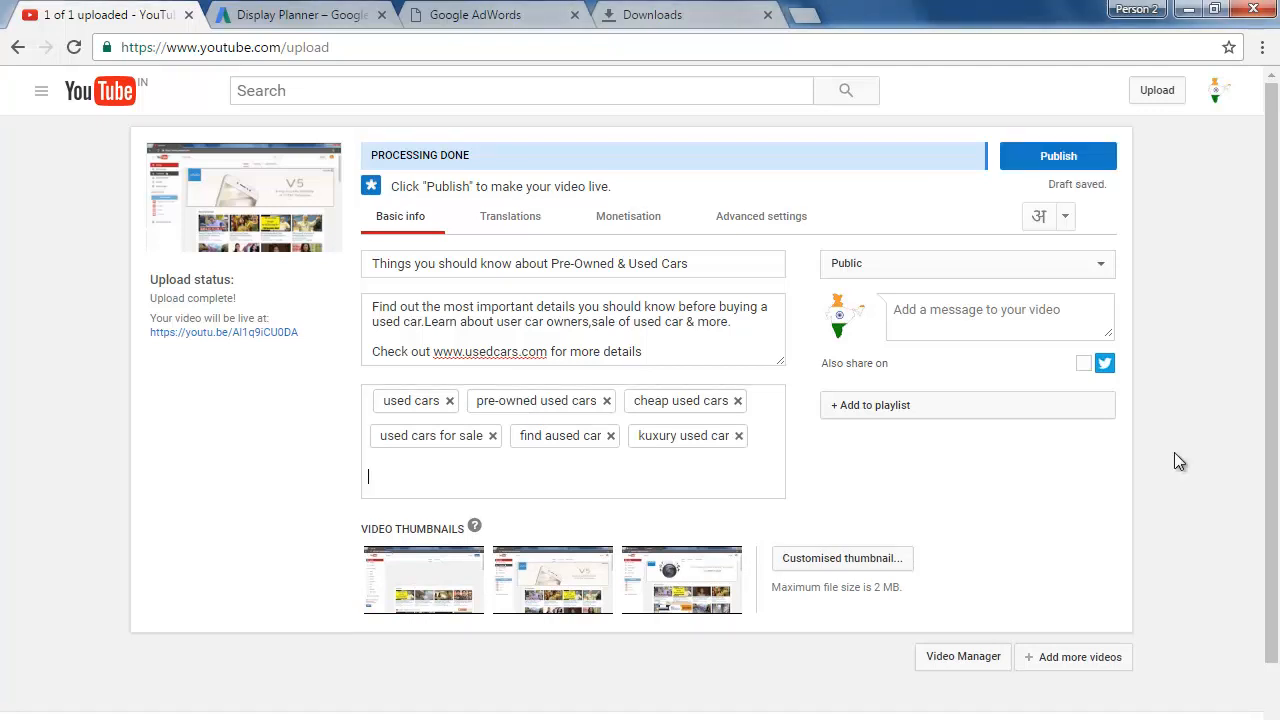
Step: Publish the video and open its share link in place of the Downloads page, with playback paused
{"action": "left_click", "coordinate": [1046, 160]}
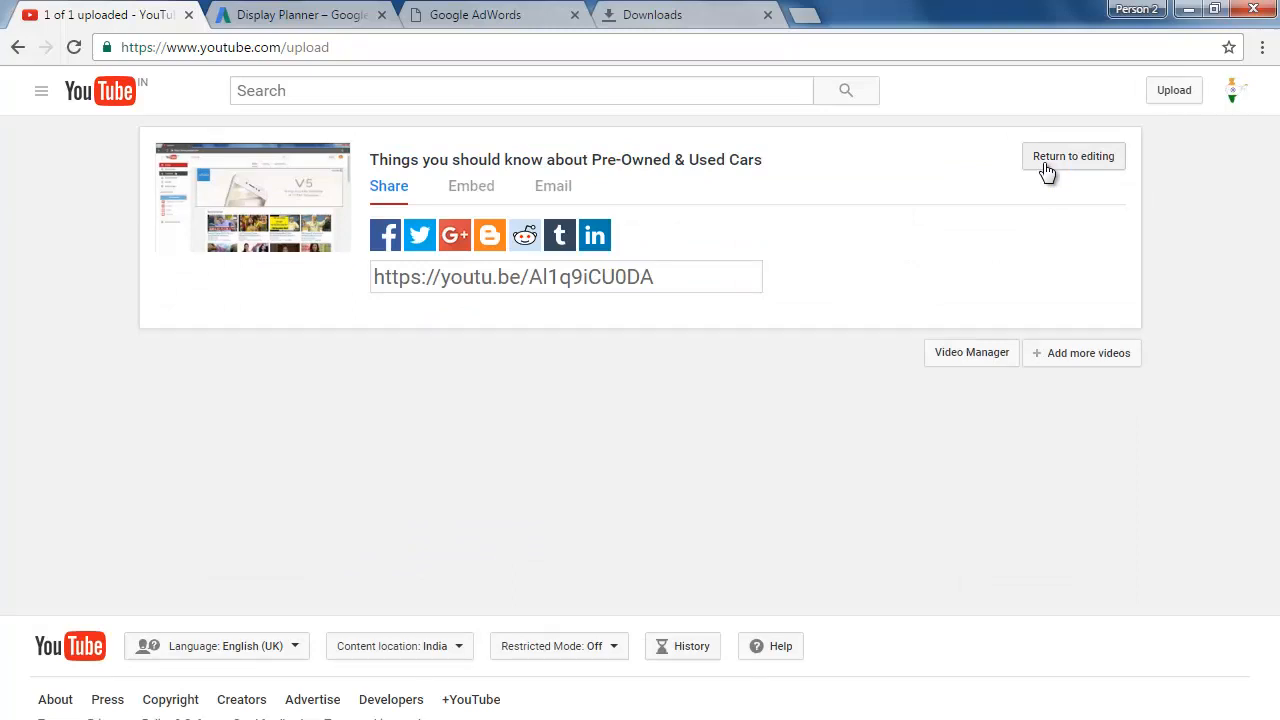
{"action": "left_click", "coordinate": [657, 278]}
{"action": "key", "text": "ctrl+c"}
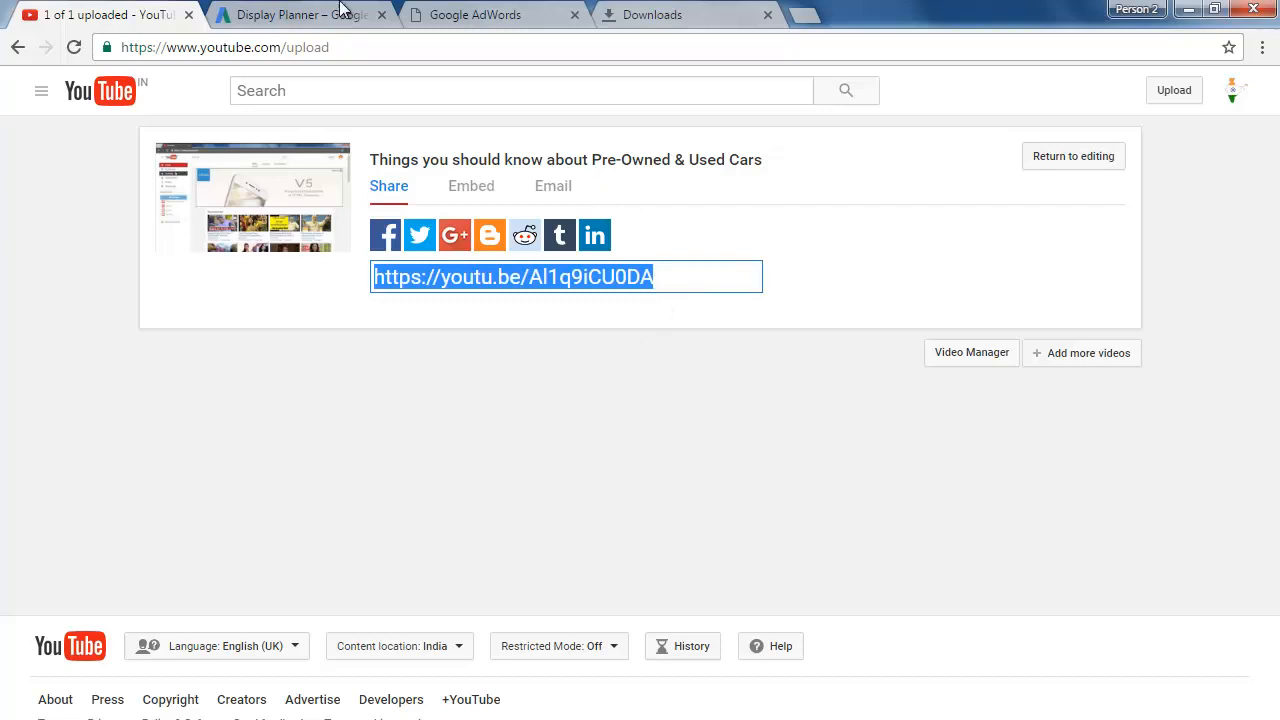
{"action": "left_click", "coordinate": [704, 24]}
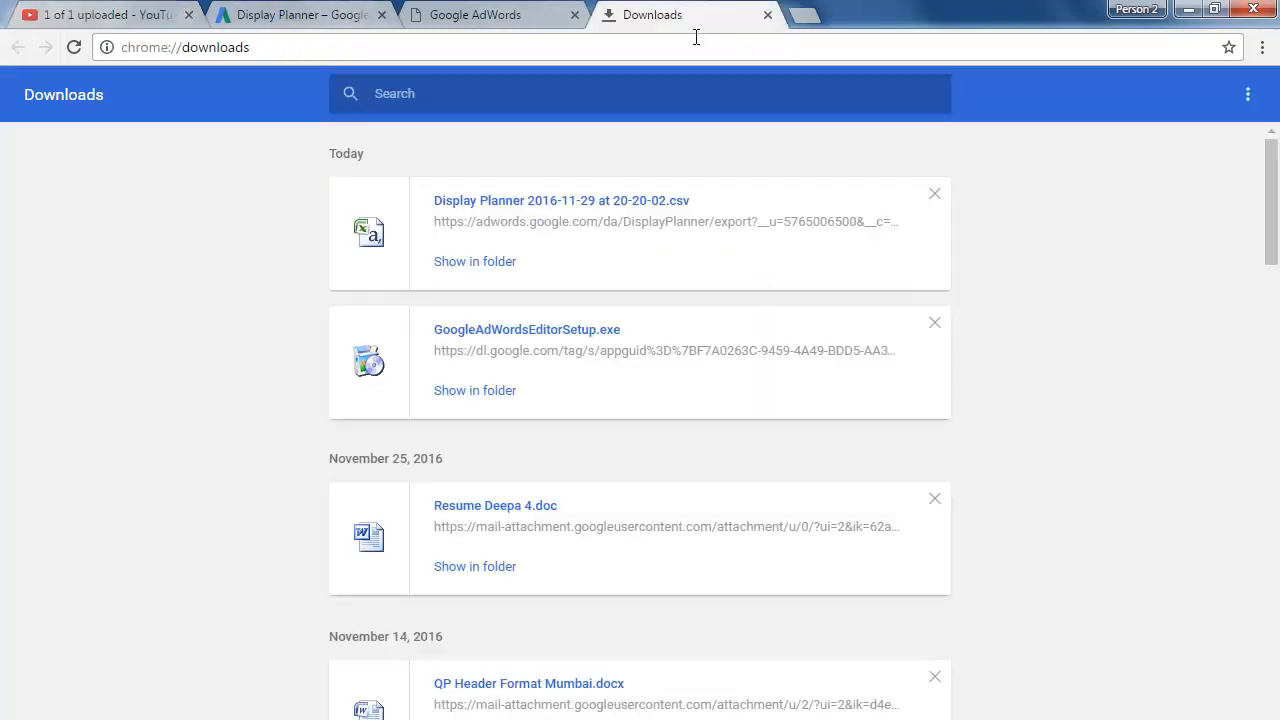
{"action": "left_click", "coordinate": [695, 37]}
{"action": "key", "text": "ctrl+v"}
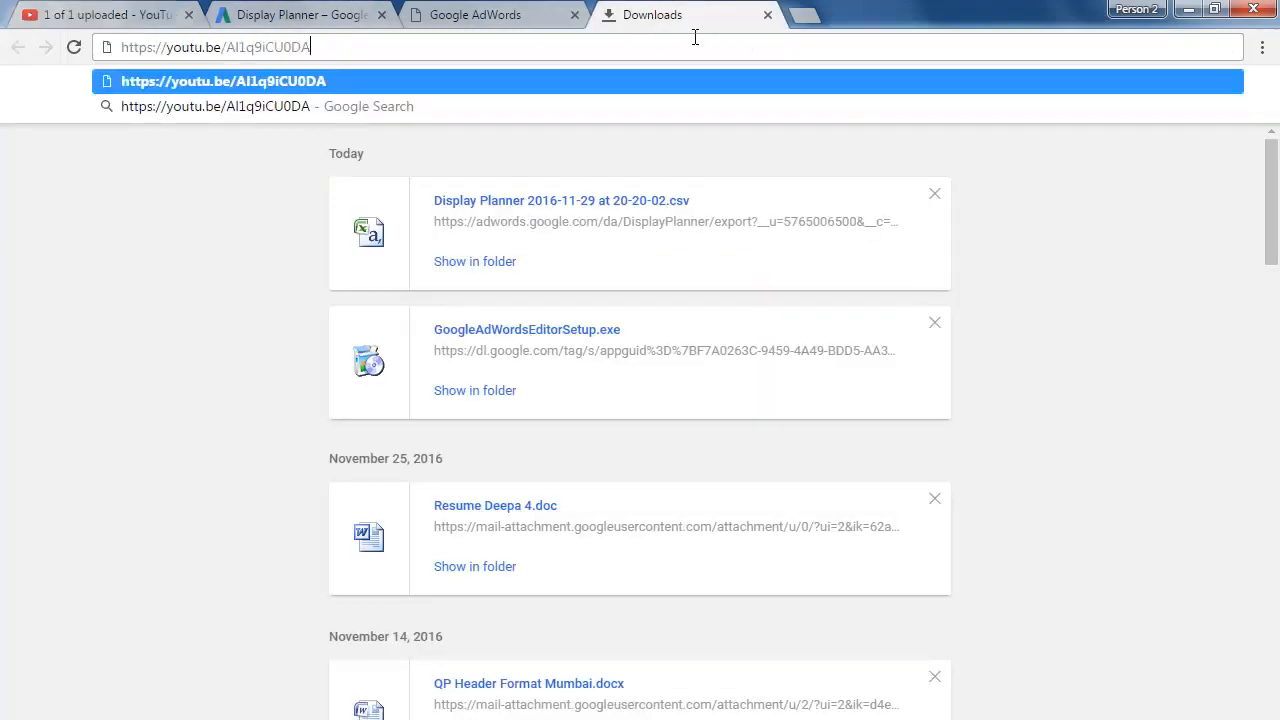
{"action": "key", "text": "Return"}
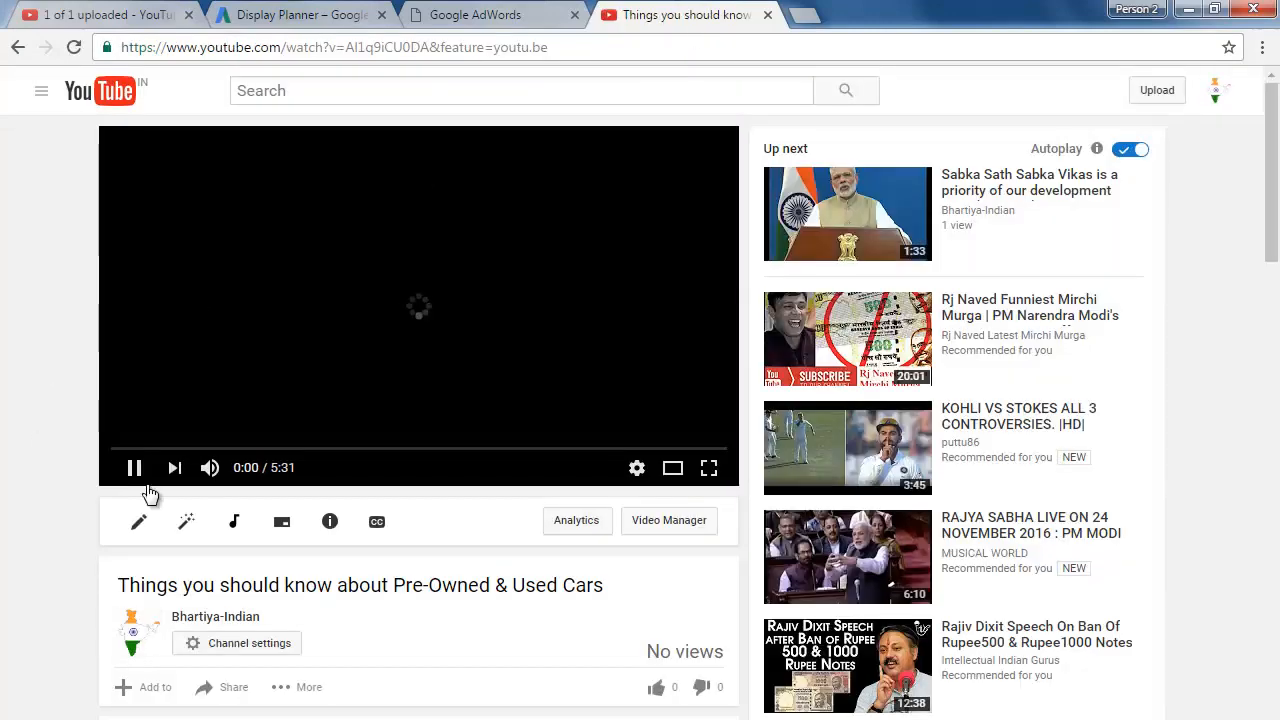
{"action": "left_click", "coordinate": [135, 468]}
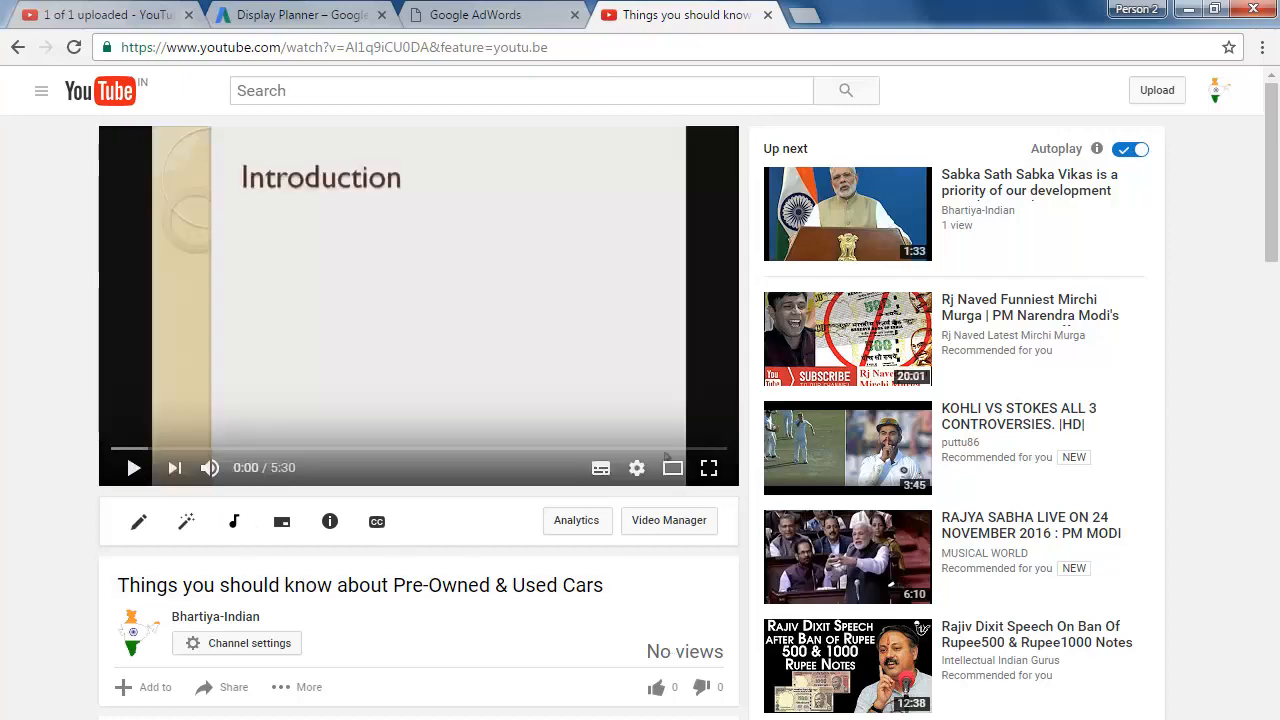
Step: Capitalise the published video's title as "Things You Should Know About Pre-Owned & Used Cars" and save it
{"action": "scroll", "coordinate": [710, 474], "scroll_direction": "down", "scroll_amount": 3}
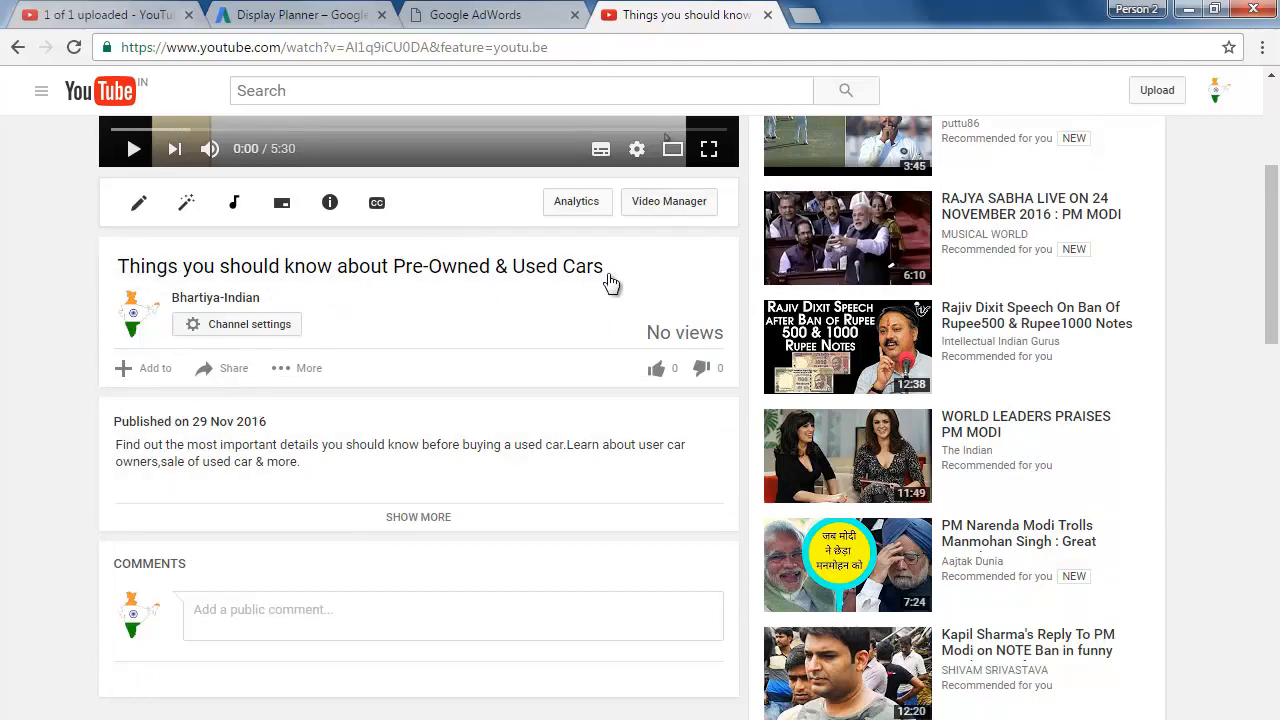
{"action": "left_click", "coordinate": [524, 272]}
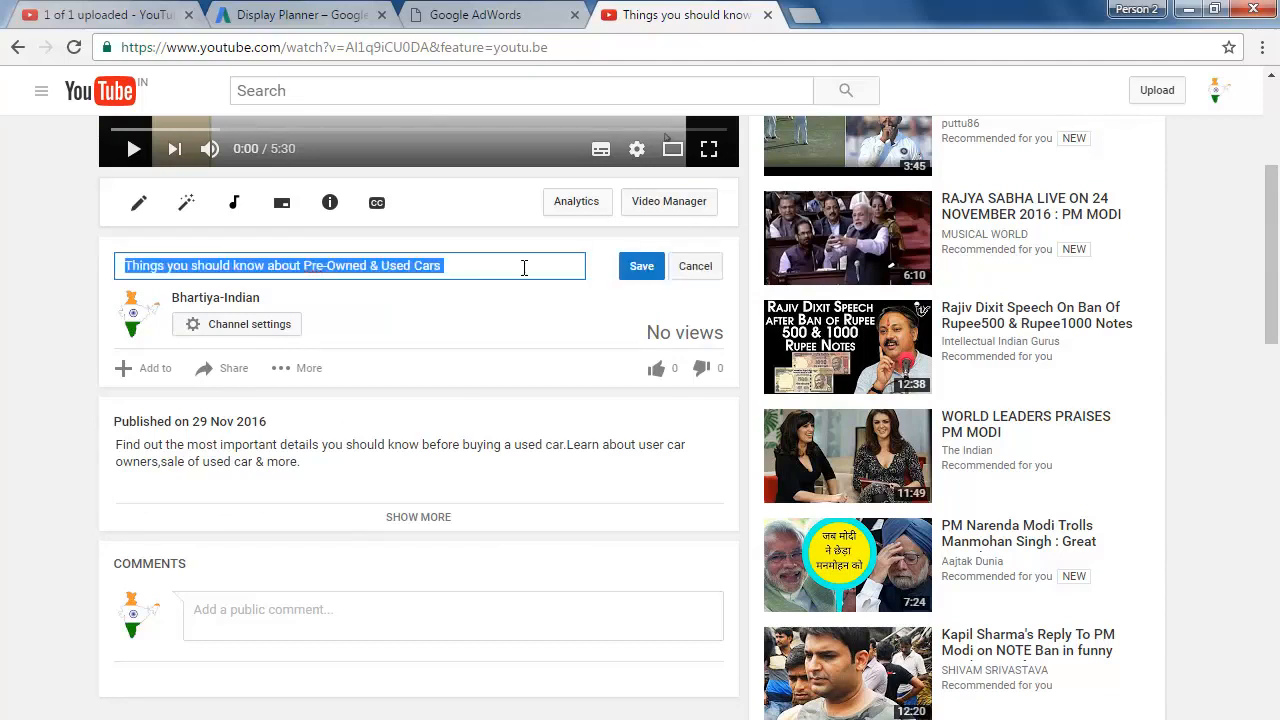
{"action": "left_click", "coordinate": [176, 267]}
{"action": "key", "text": "BackSpace"}
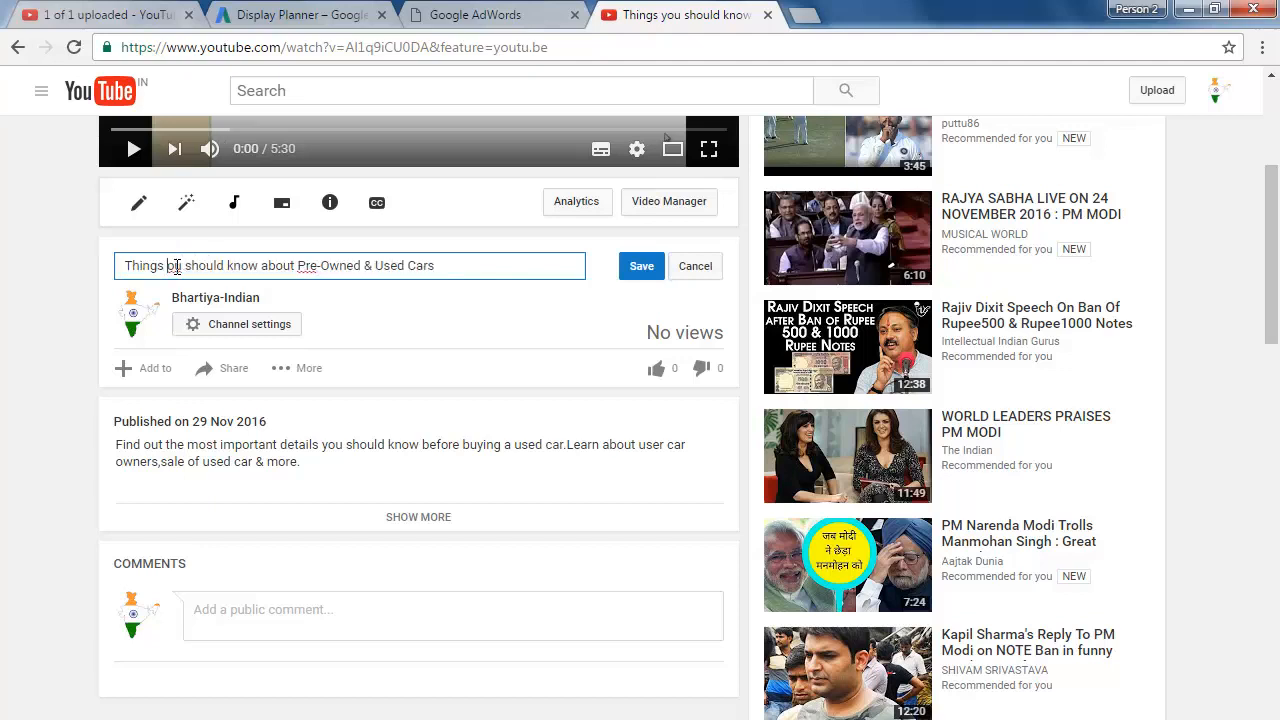
{"action": "type", "text": "Y"}
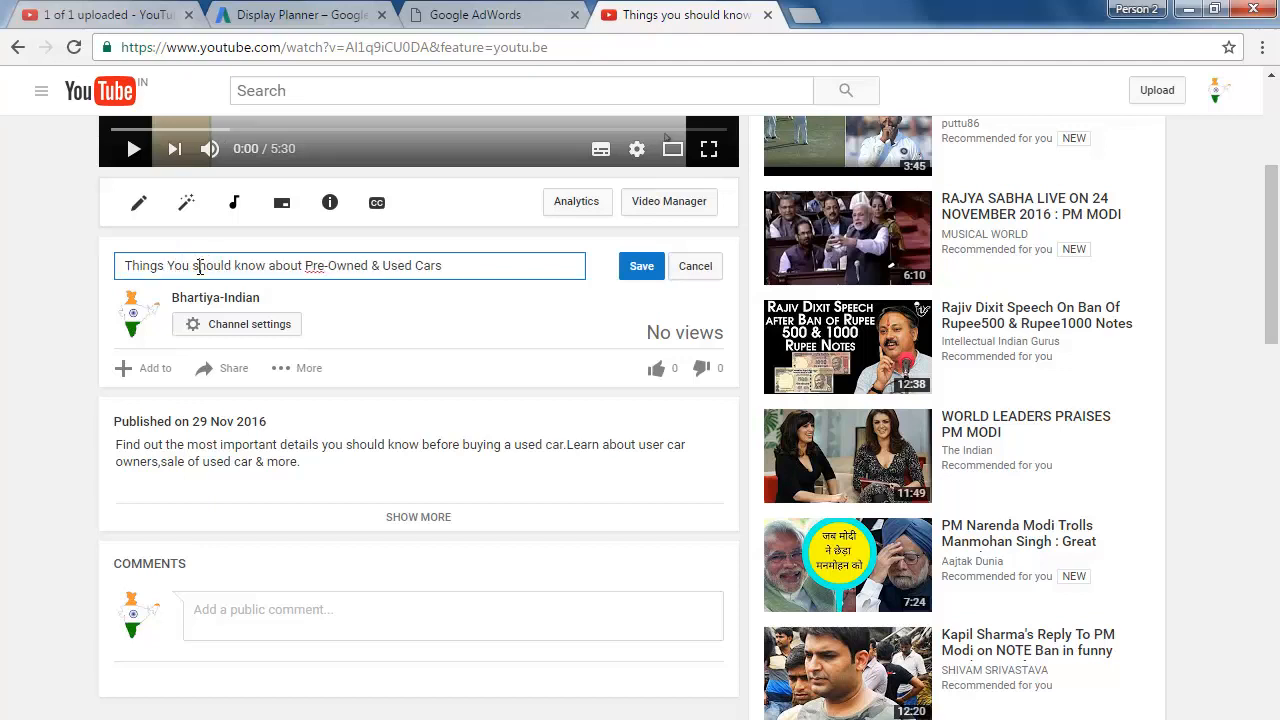
{"action": "left_click", "coordinate": [200, 267]}
{"action": "key", "text": "BackSpace"}
{"action": "type", "text": "S"}
{"action": "left_click", "coordinate": [245, 267]}
{"action": "key", "text": "BackSpace"}
{"action": "type", "text": "K"}
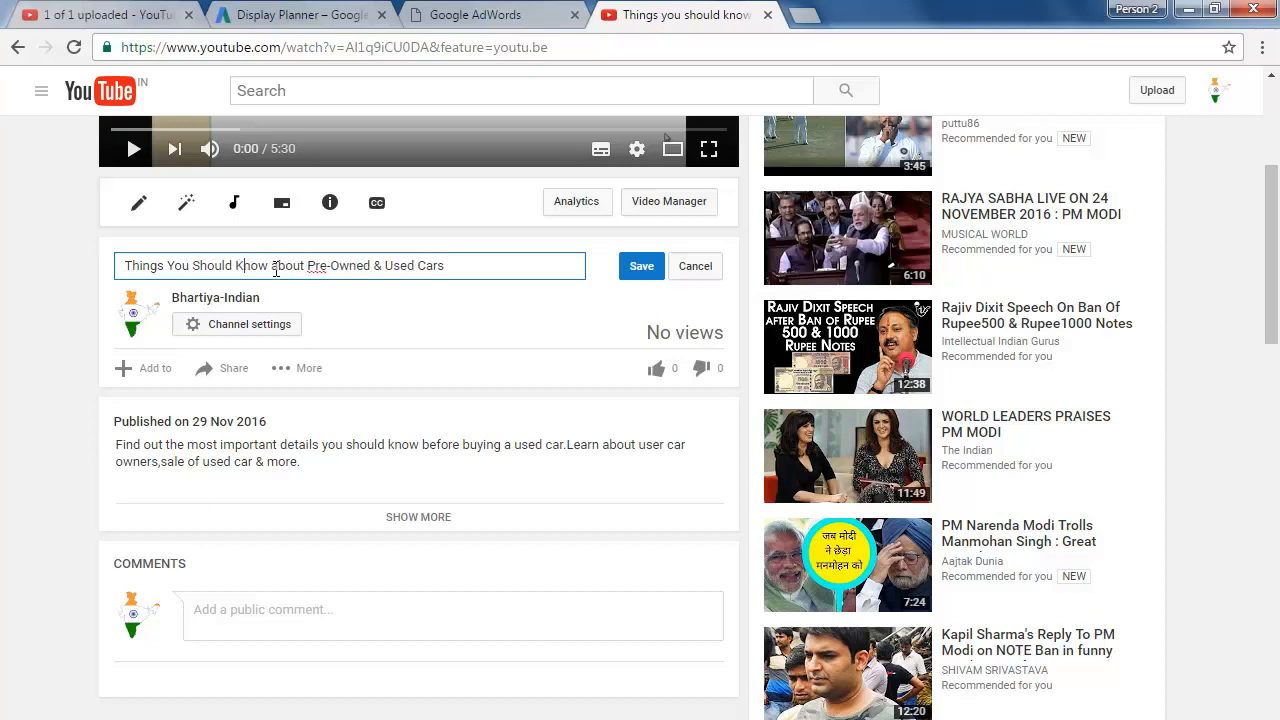
{"action": "left_click", "coordinate": [277, 267]}
{"action": "key", "text": "BackSpace"}
{"action": "type", "text": "A"}
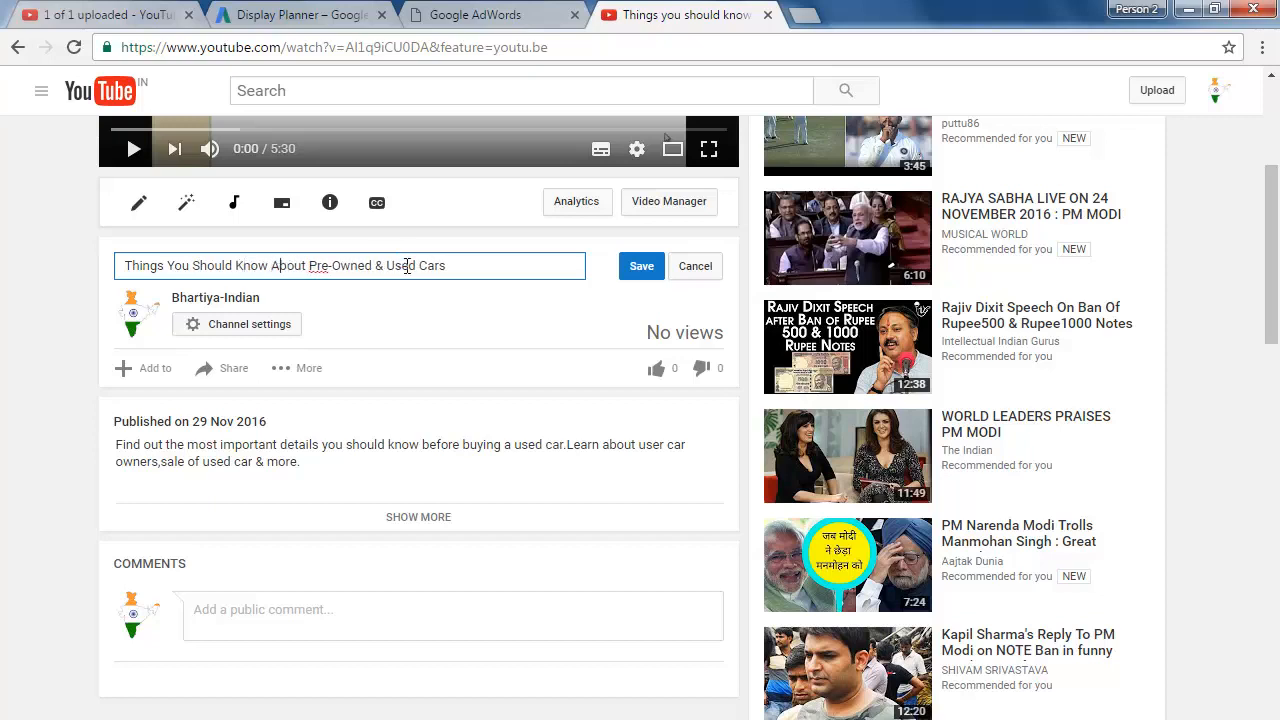
{"action": "left_click", "coordinate": [626, 275]}
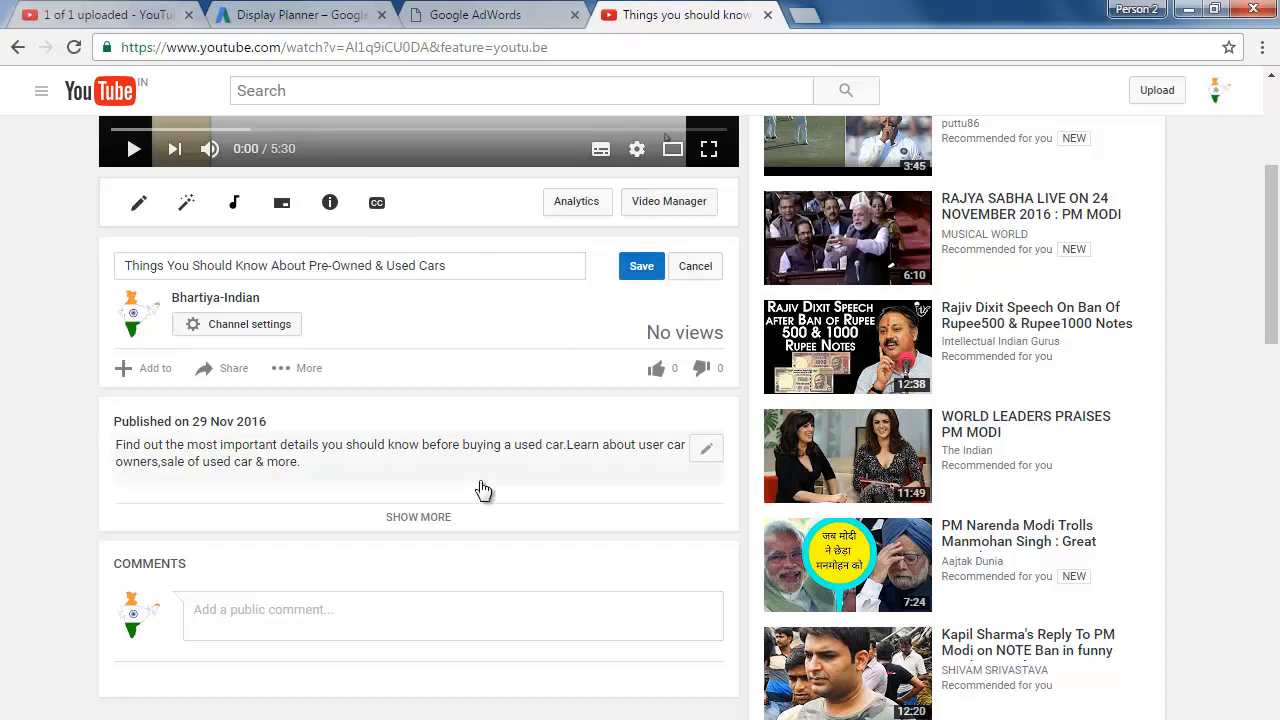
Step: Expand the video's full description to review it, and return to the player
{"action": "left_click", "coordinate": [402, 517]}
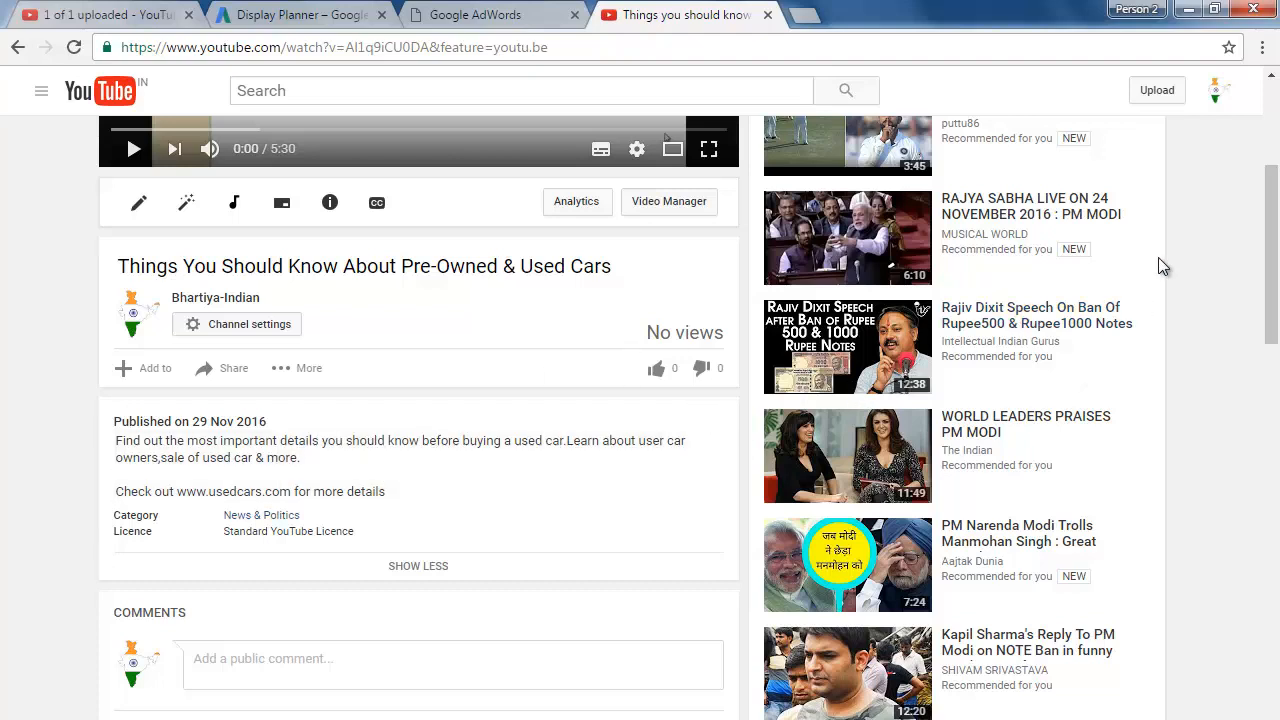
{"action": "left_click", "coordinate": [1275, 118]}
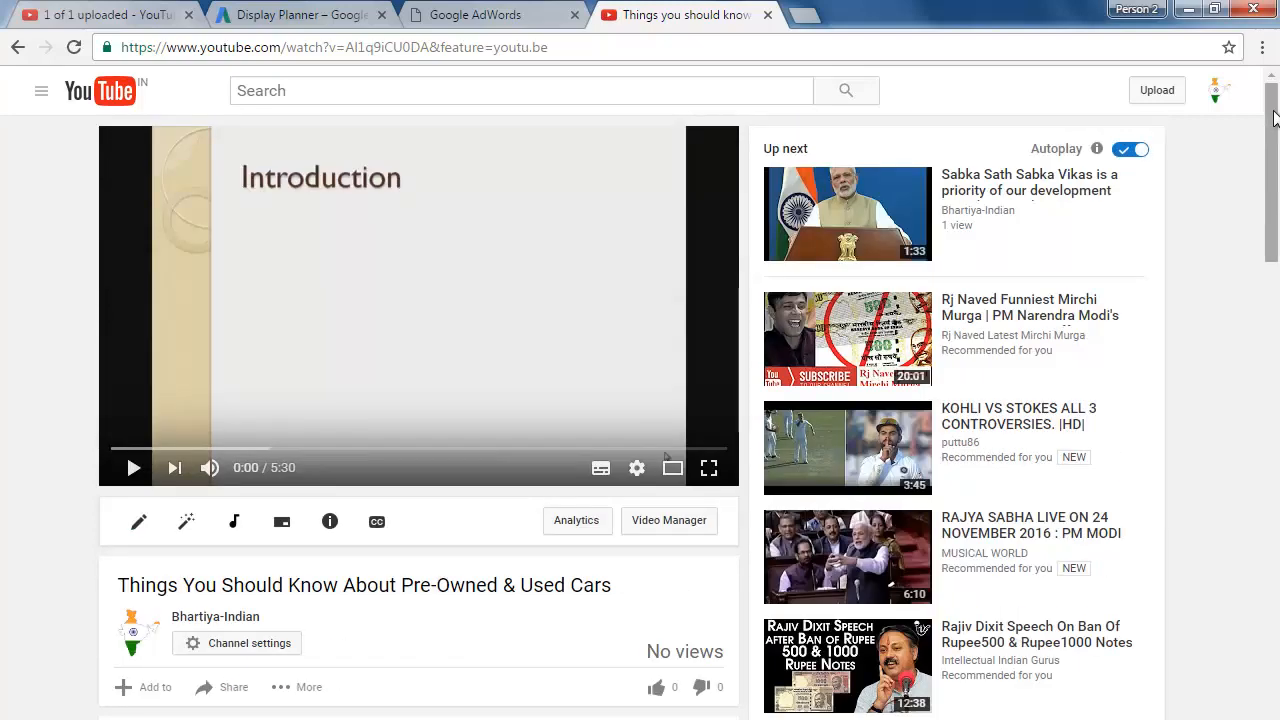